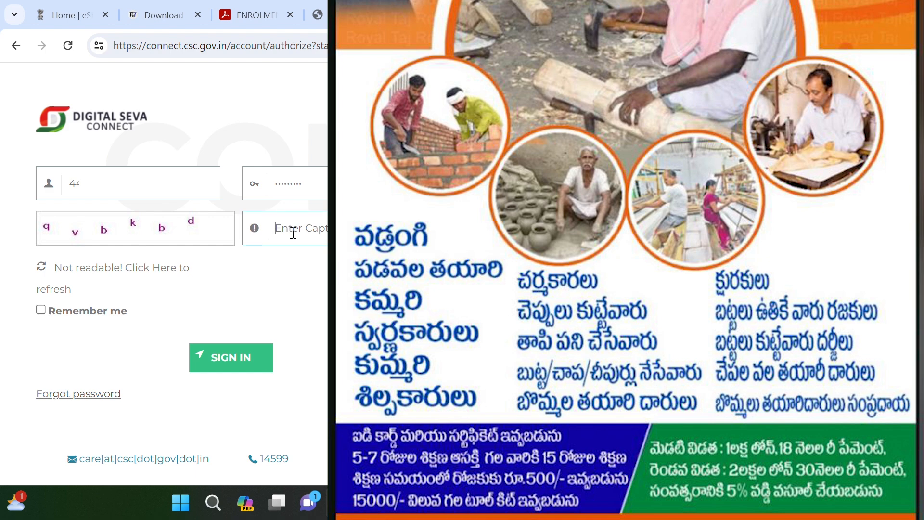
Step: Enter the displayed captcha on the CSC Connect login form
text(qvbkbd)
Step: Sign in, answer No to the government-employee and existing-loan questions, and continue
click(214, 360)
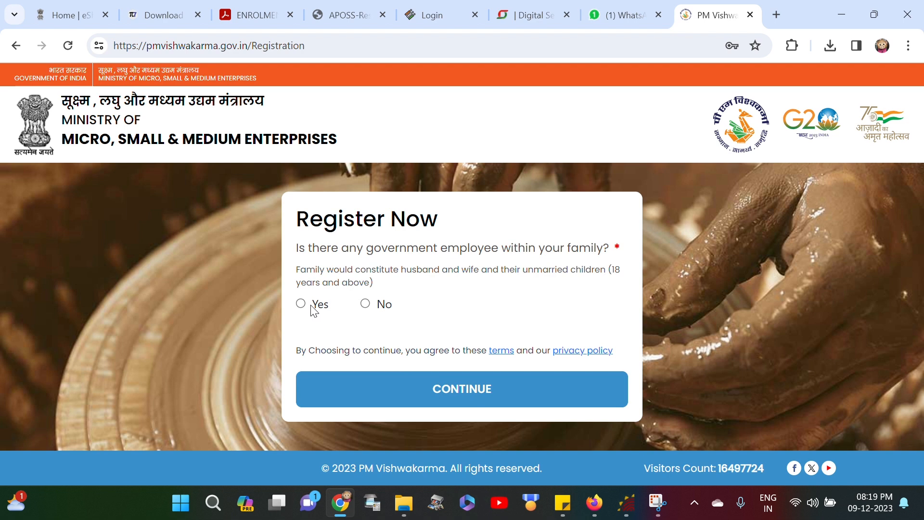
click(367, 306)
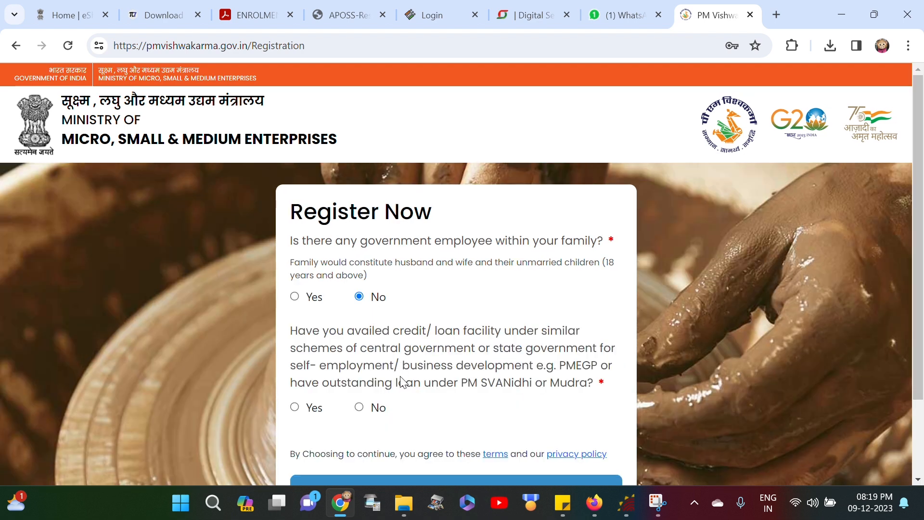
scroll(403, 412, down, 2)
click(359, 311)
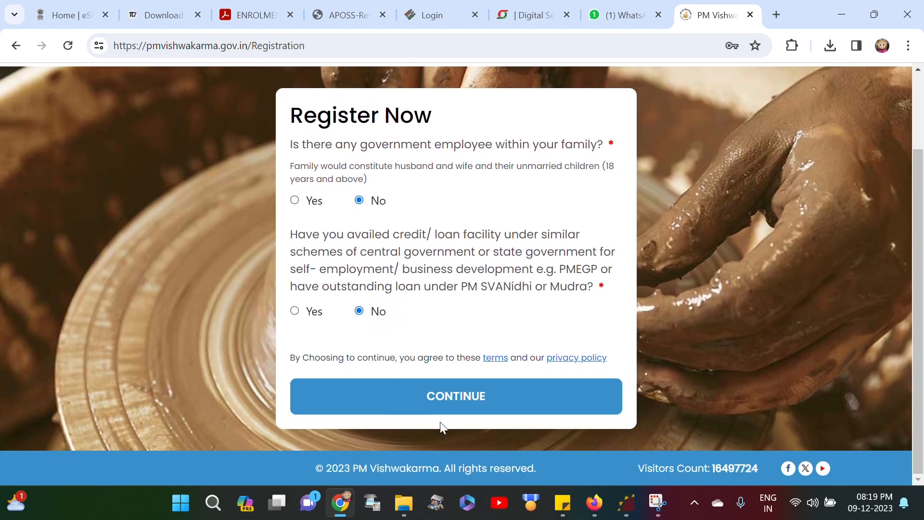
click(464, 403)
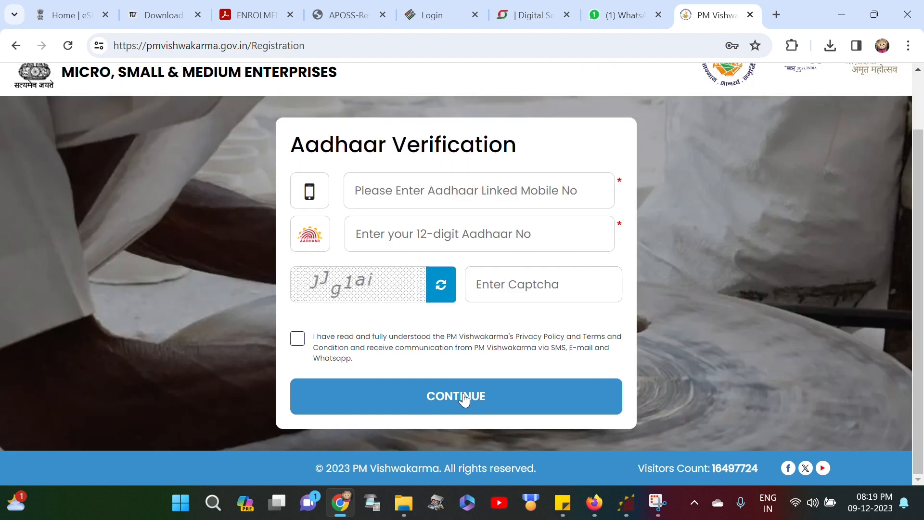
Step: Enter the linked mobile number and Aadhaar number, accept the terms, and request the OTP
click(462, 198)
text(798)
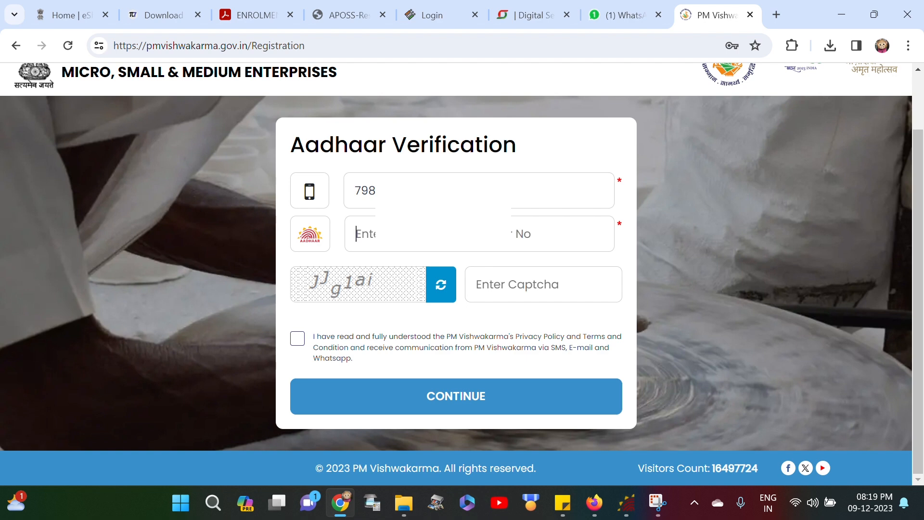
text(747)
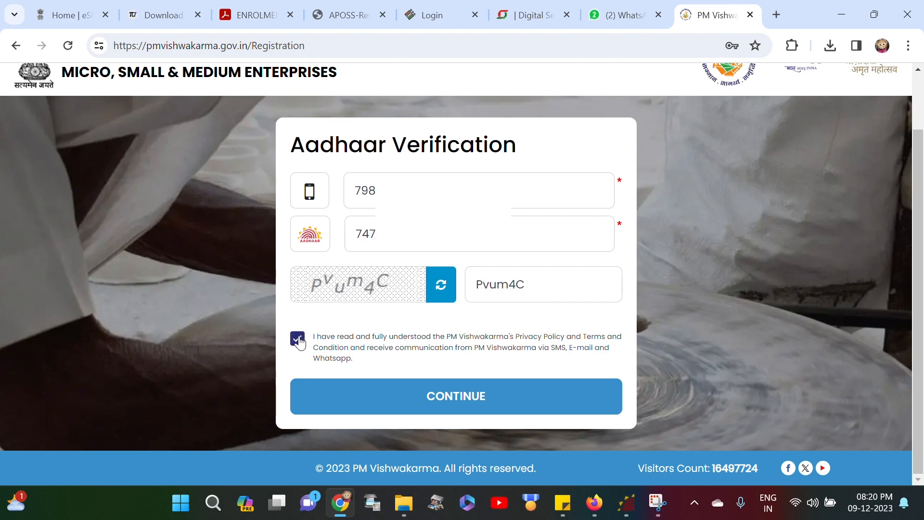
click(297, 339)
click(431, 406)
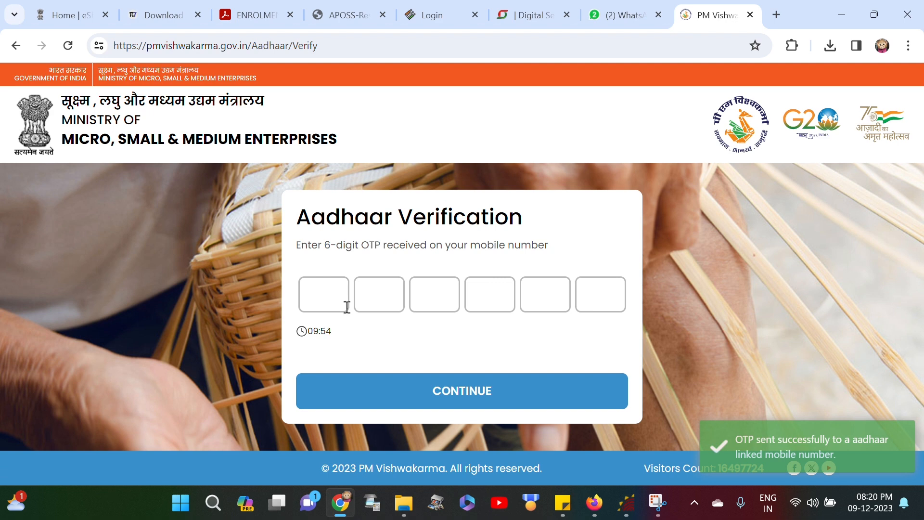
Step: Enter the six-digit OTP received on the mobile and submit it
click(315, 298)
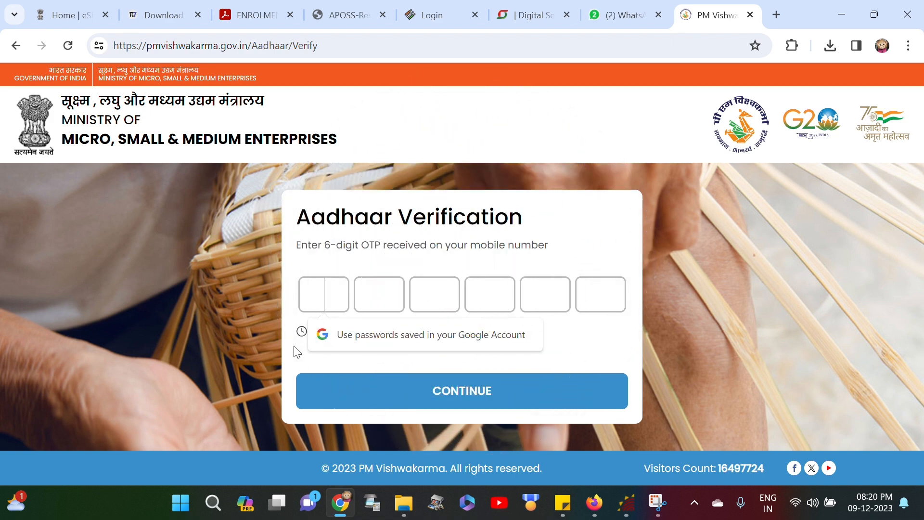
text(••)
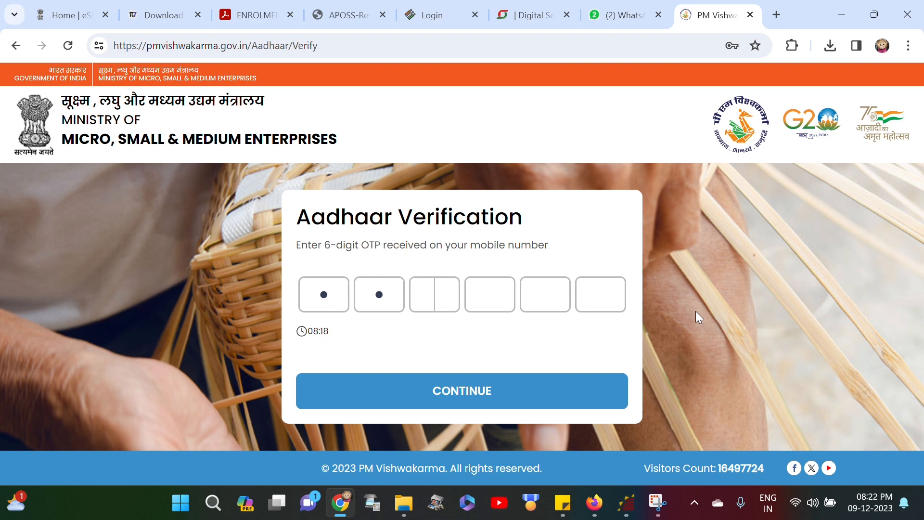
text(••••)
click(501, 391)
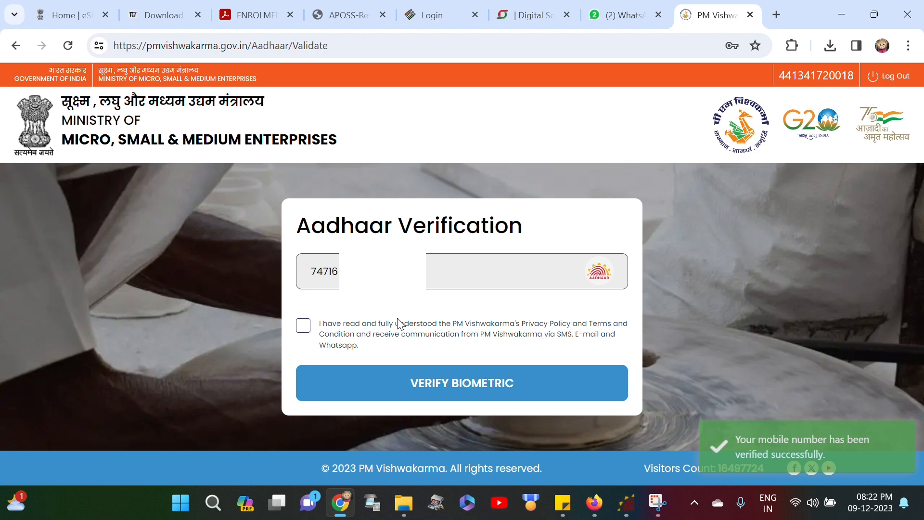
Step: Accept the biometric consent, then set marital status Married and social category OBC
click(301, 326)
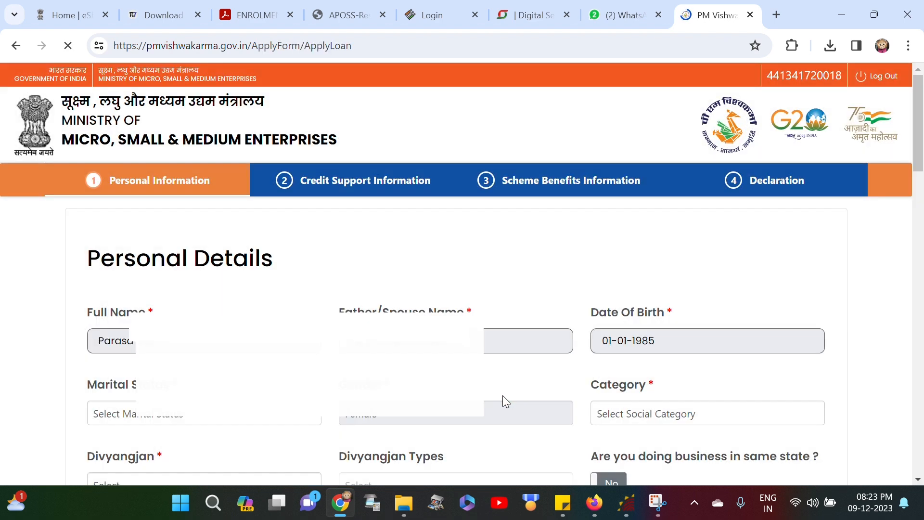
scroll(260, 387, down, 2)
click(216, 347)
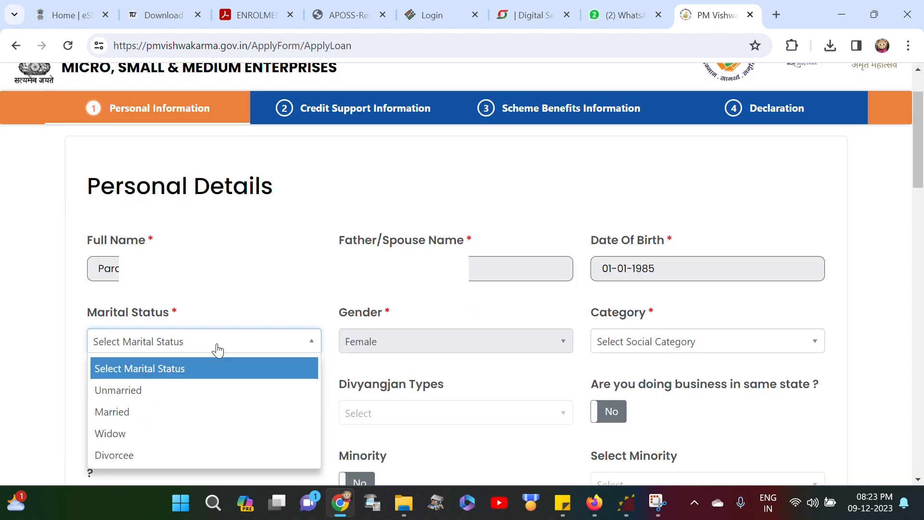
click(205, 417)
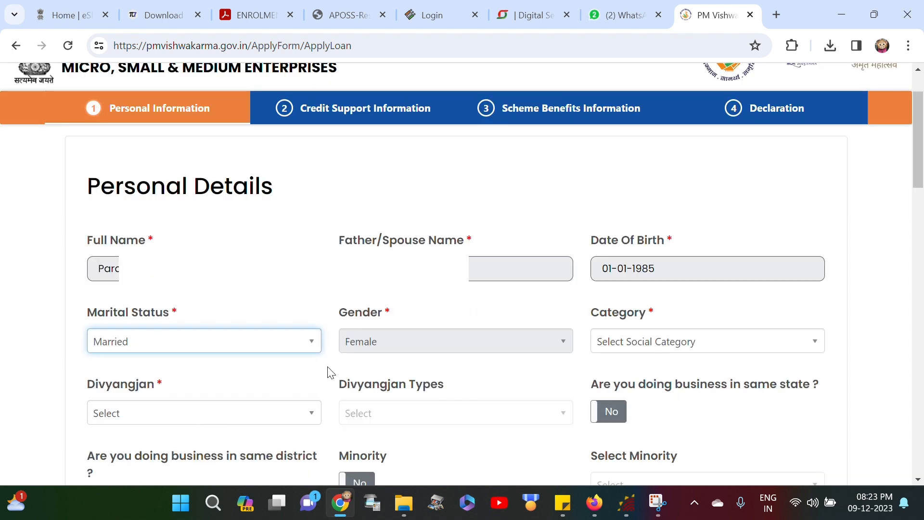
click(385, 343)
click(704, 350)
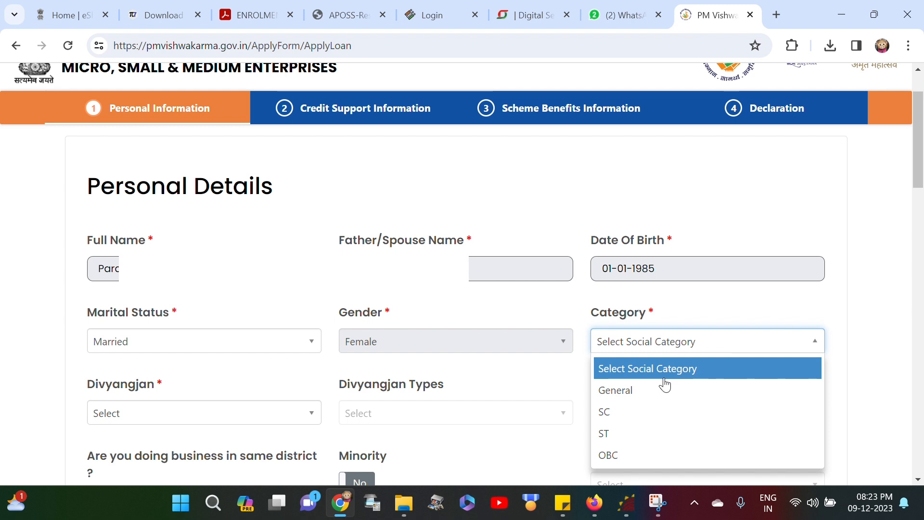
click(665, 455)
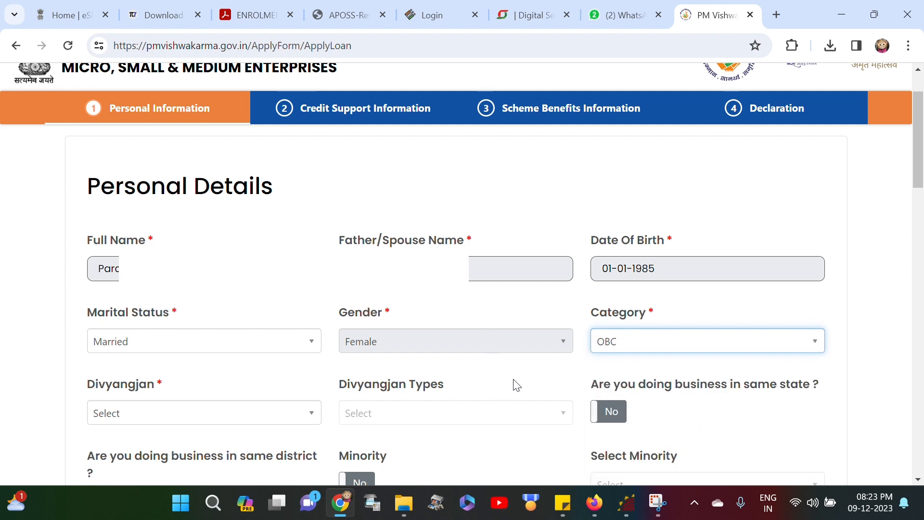
Step: Set Divyangjan to No and mark business in the same state and district as Yes
scroll(260, 423, down, 1)
click(212, 351)
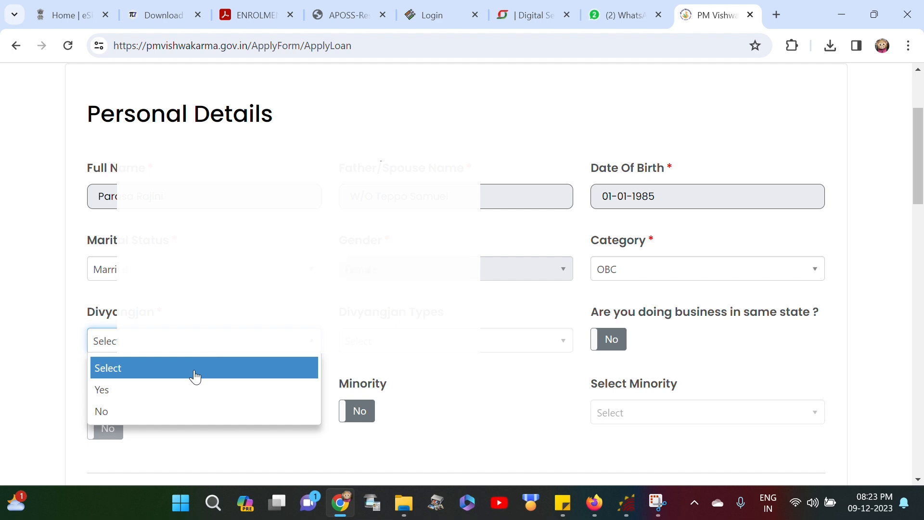
click(175, 412)
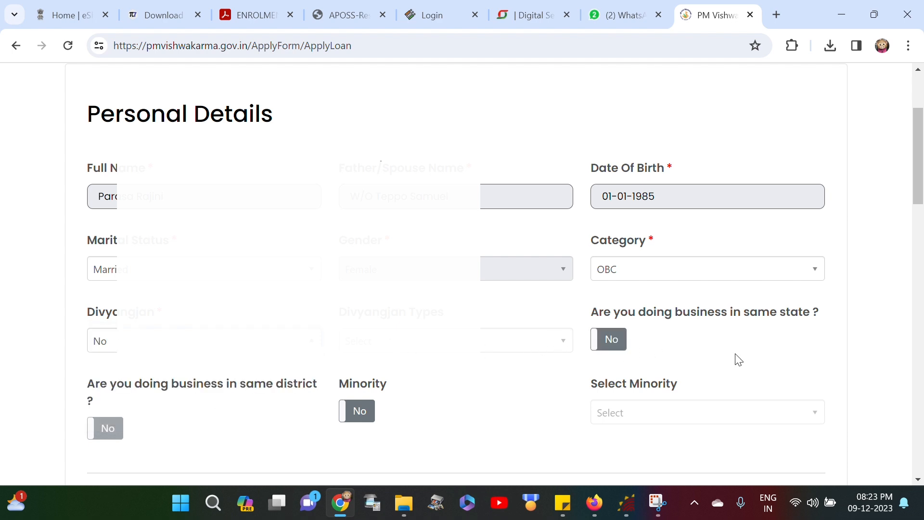
click(620, 342)
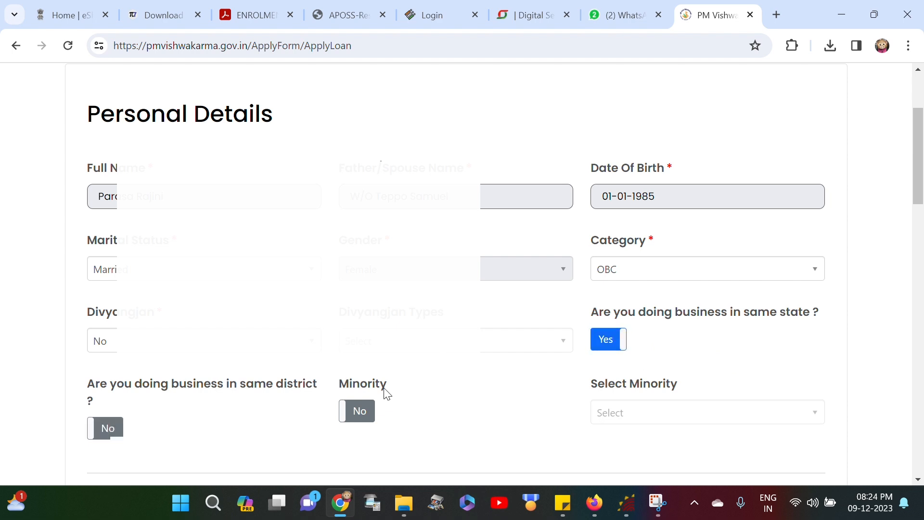
click(101, 431)
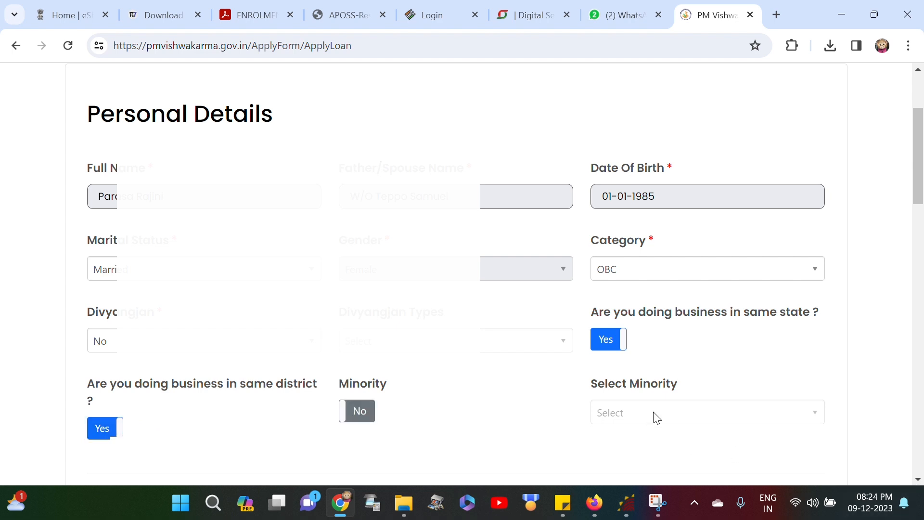
scroll(657, 417, down, 3)
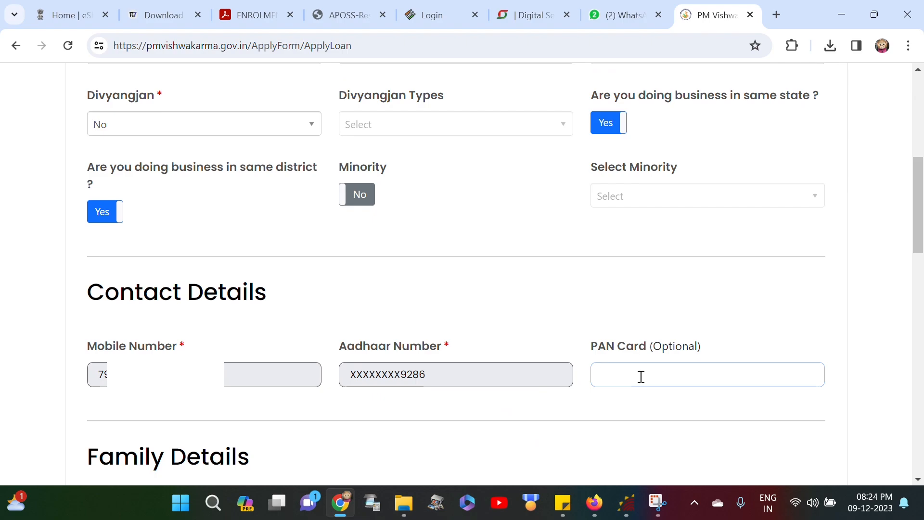
Step: Enter the PAN and ration card numbers and fetch family details from the ration card
scroll(211, 341, down, 3)
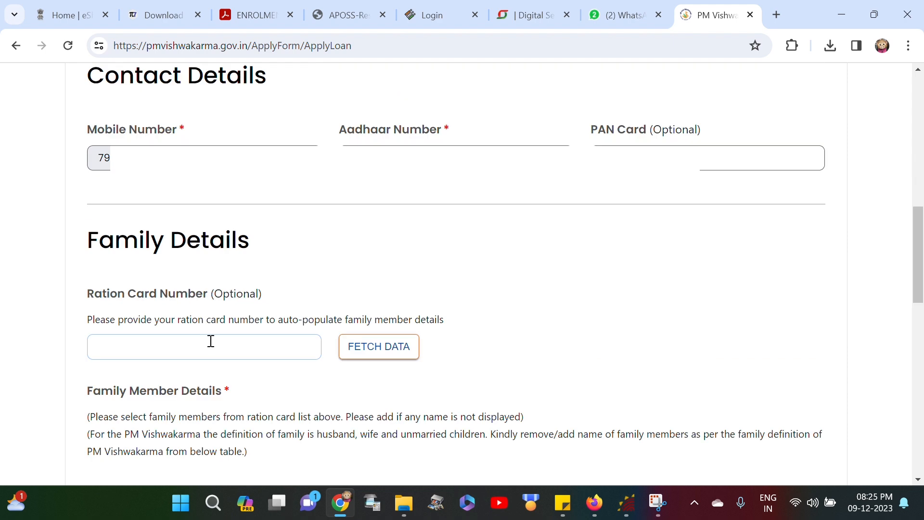
text(2821)
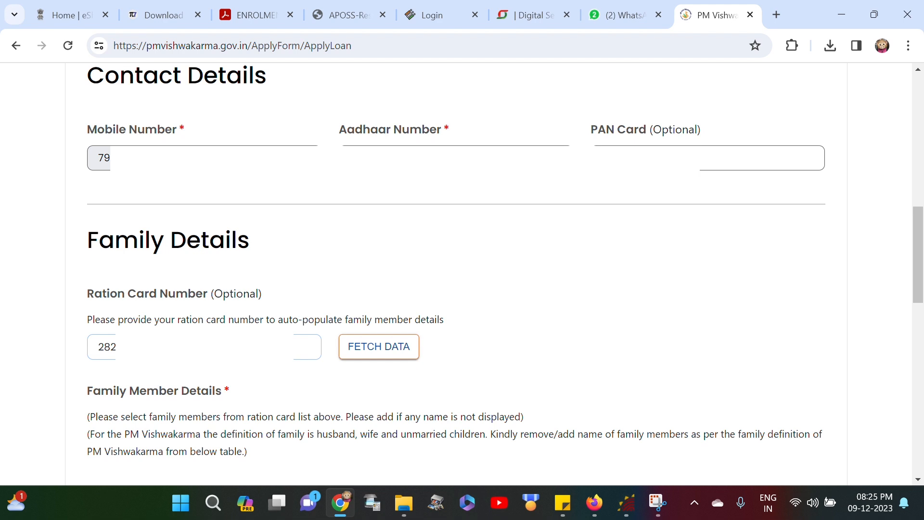
click(366, 354)
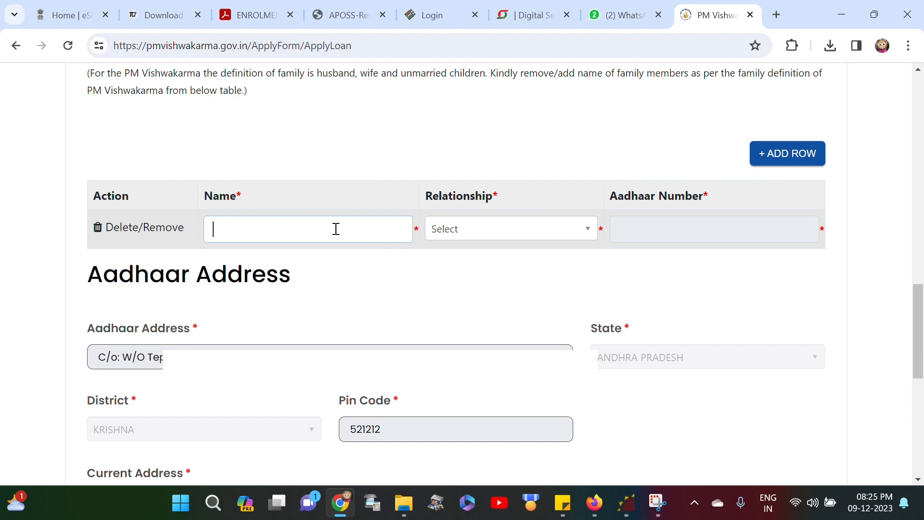
Step: Fill the family row with the husband's name, relationship HUSBAND, and his Aadhaar number
text(PA)
click(435, 230)
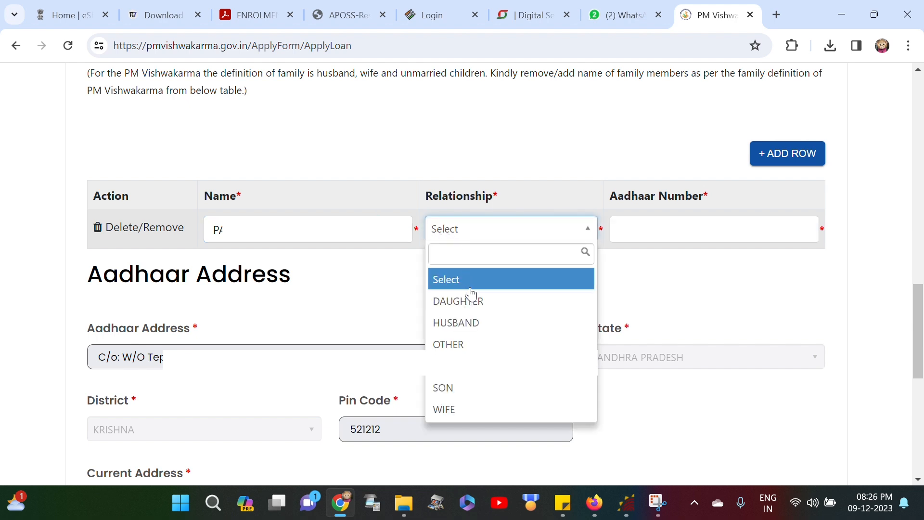
click(491, 331)
click(684, 226)
text(94)
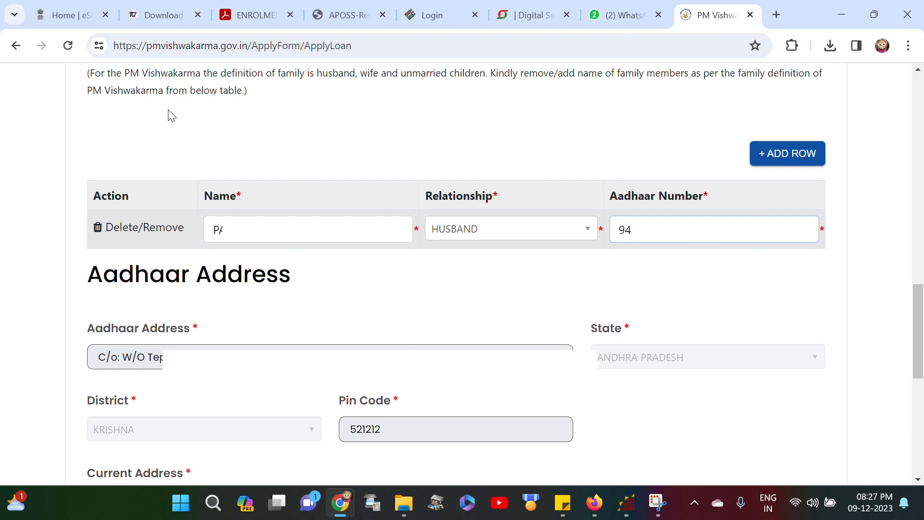
text(70)
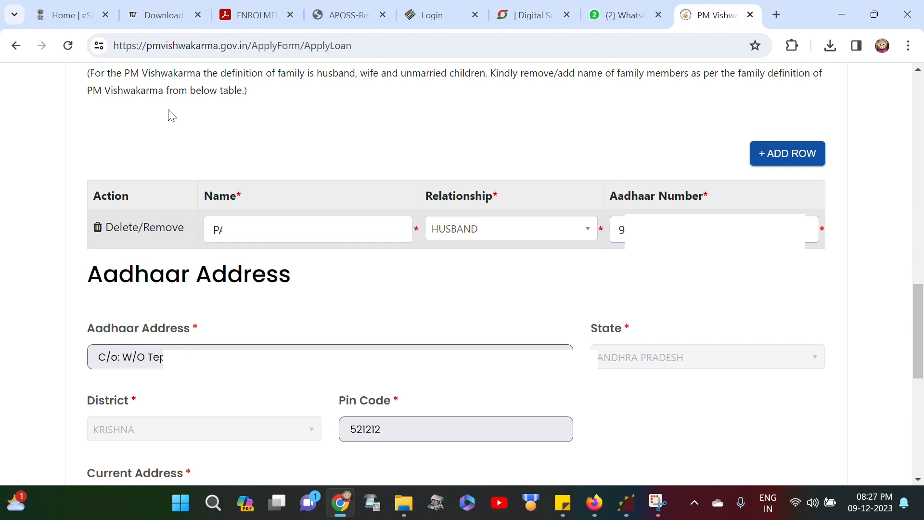
scroll(172, 116, down, 3)
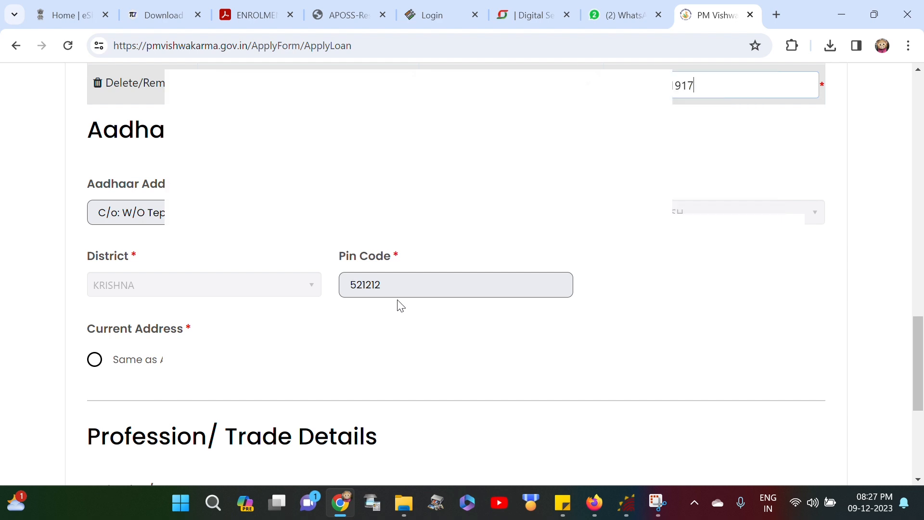
Step: Make the current address Same as Aadhaar and answer Yes to Gram Panchayat
click(92, 362)
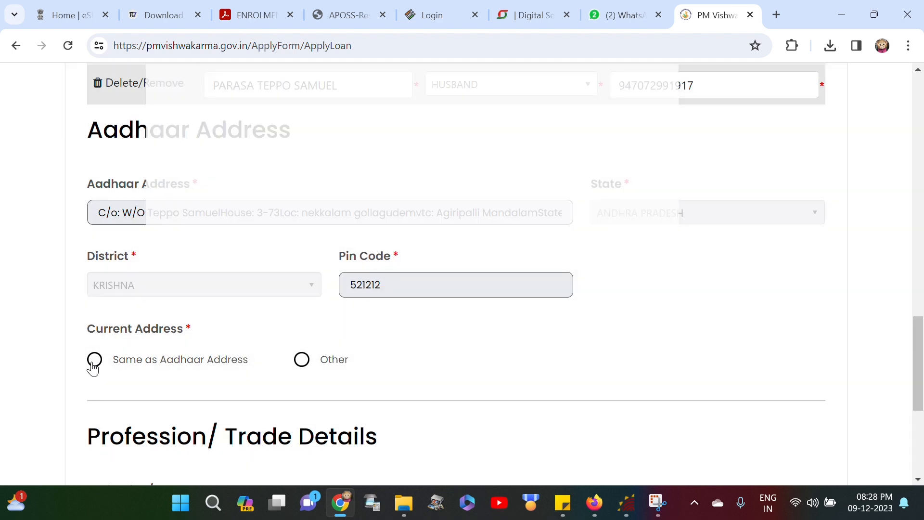
click(94, 361)
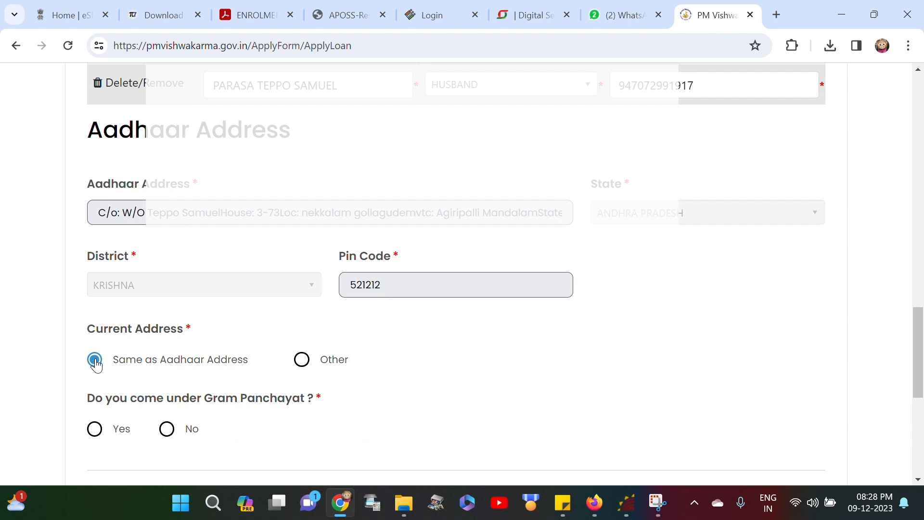
scroll(233, 423, down, 1)
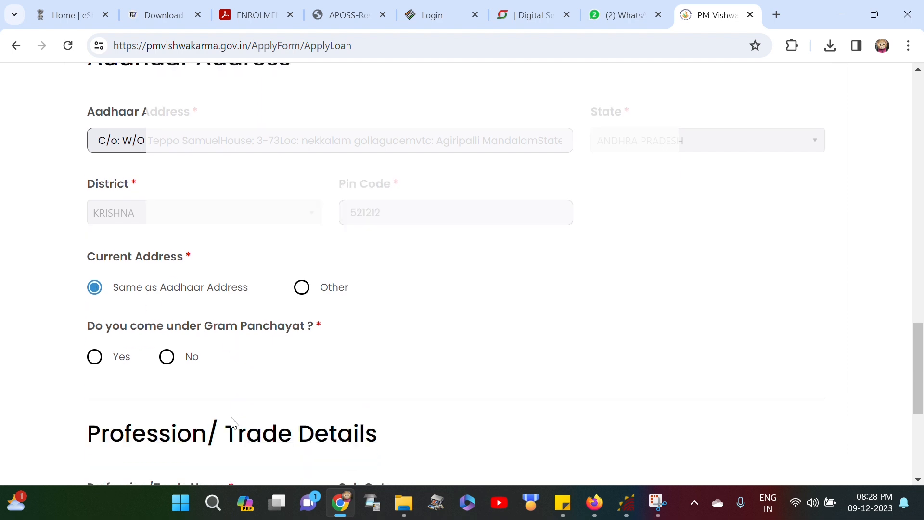
click(95, 357)
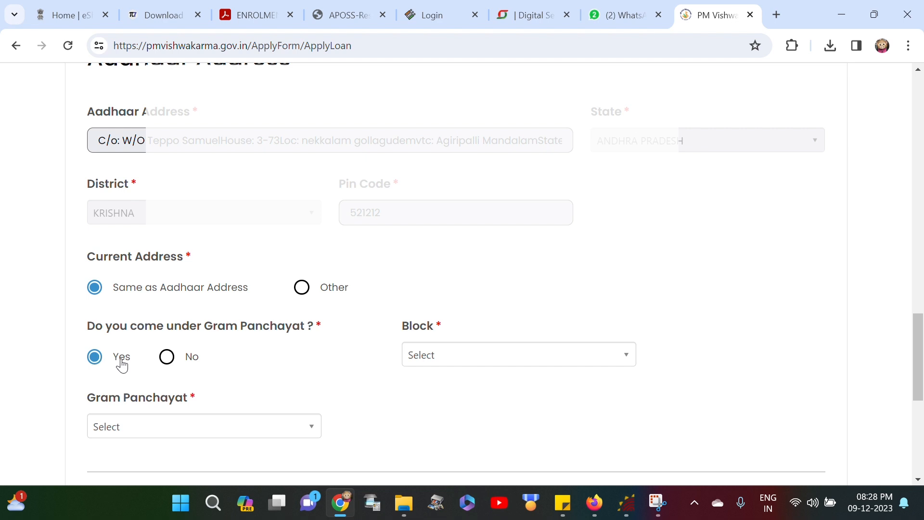
Step: Choose block AGIRIPALLI and gram panchayat ADAVINEKKALAM
click(469, 360)
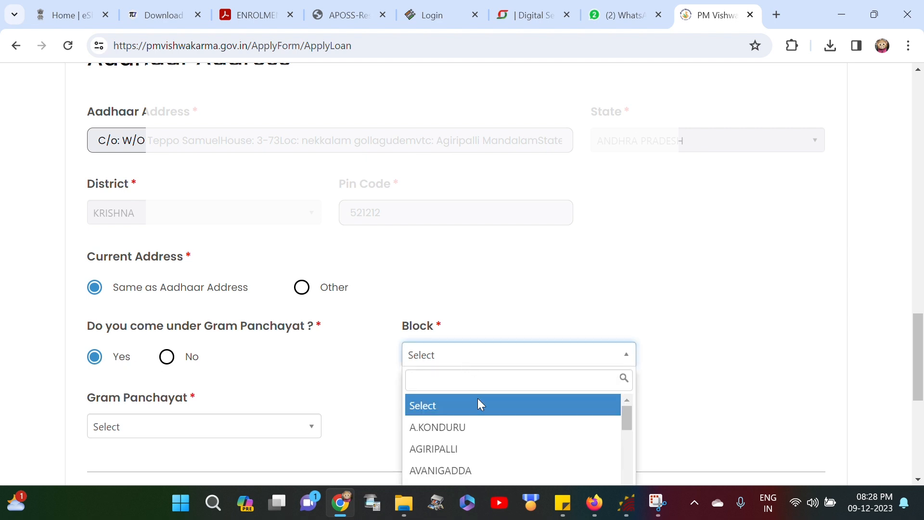
scroll(487, 458, down, 10)
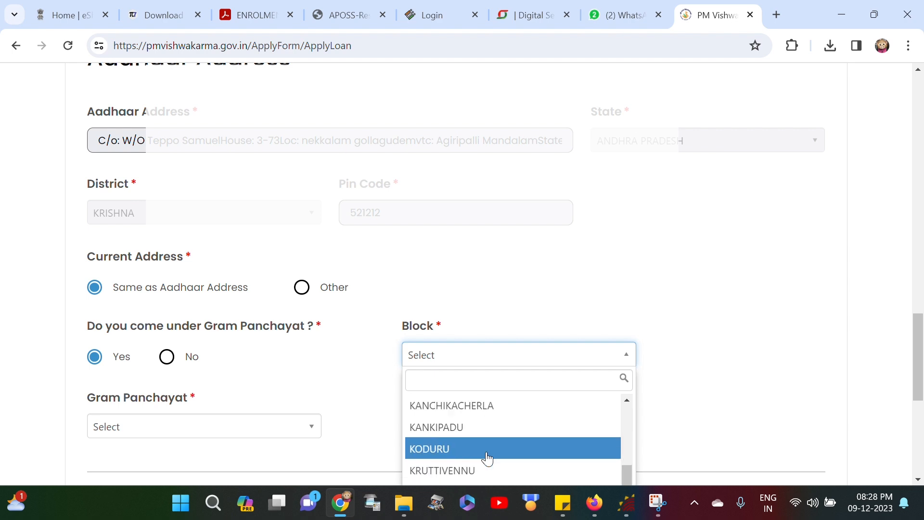
scroll(487, 458, up, 10)
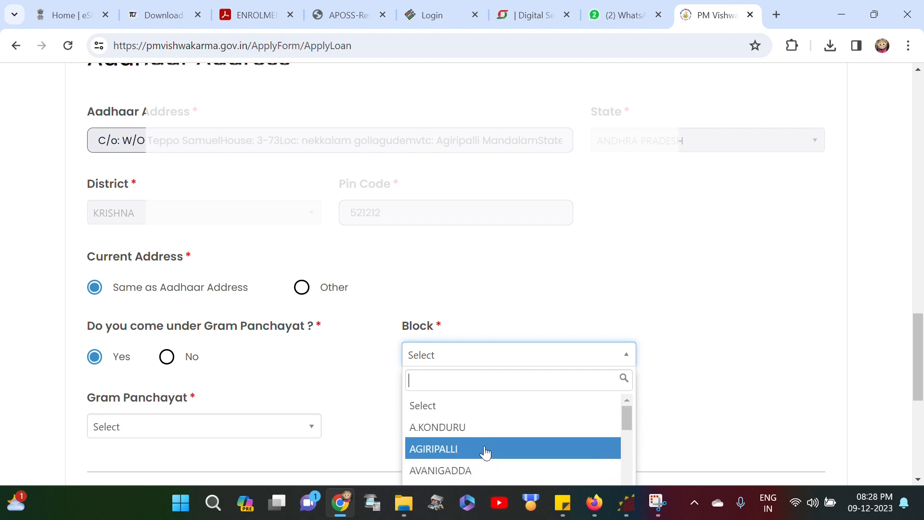
scroll(486, 452, down, 2)
scroll(487, 450, up, 2)
click(487, 448)
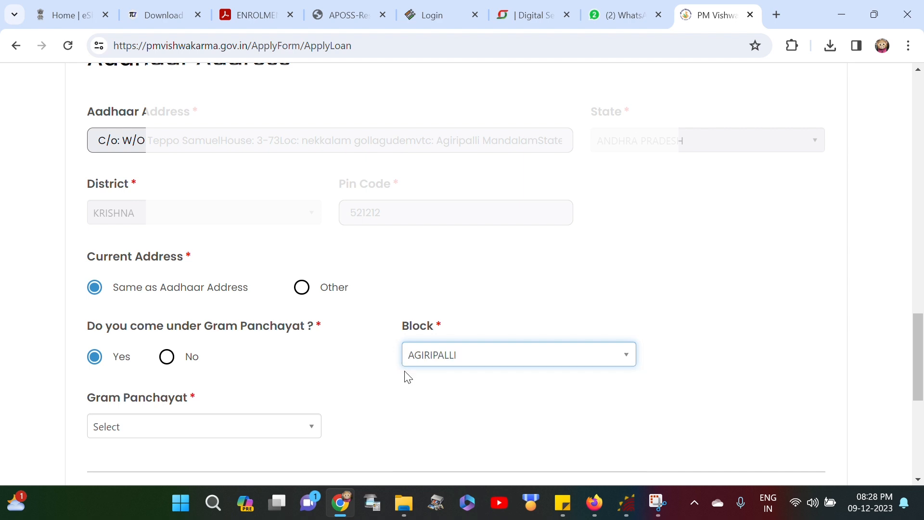
click(213, 430)
scroll(265, 419, down, 3)
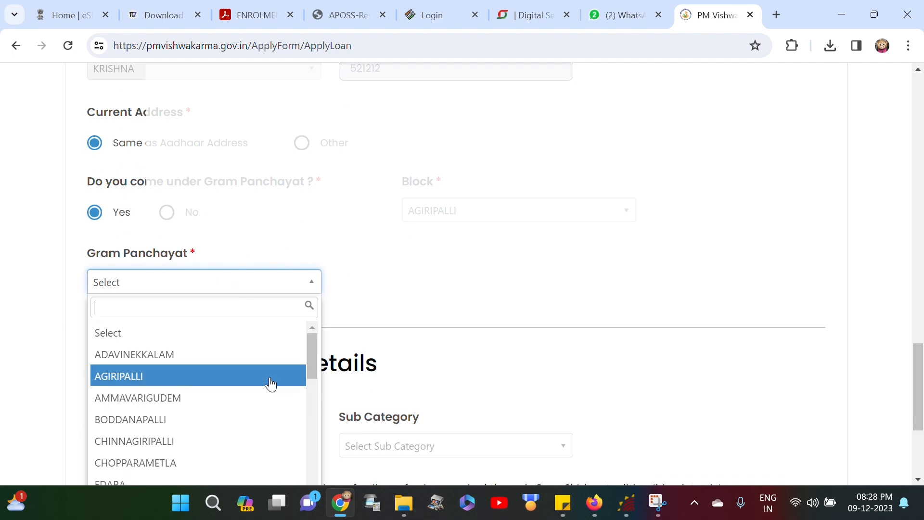
click(215, 362)
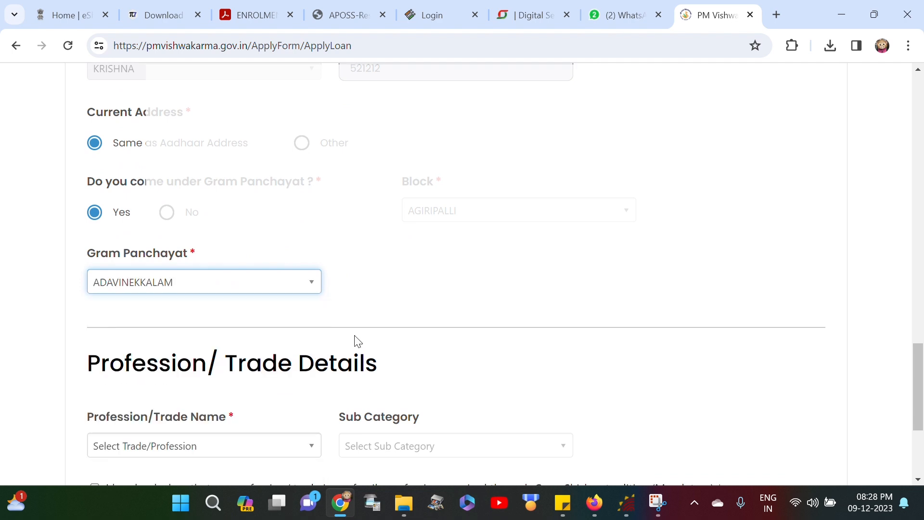
scroll(313, 336, down, 3)
click(259, 312)
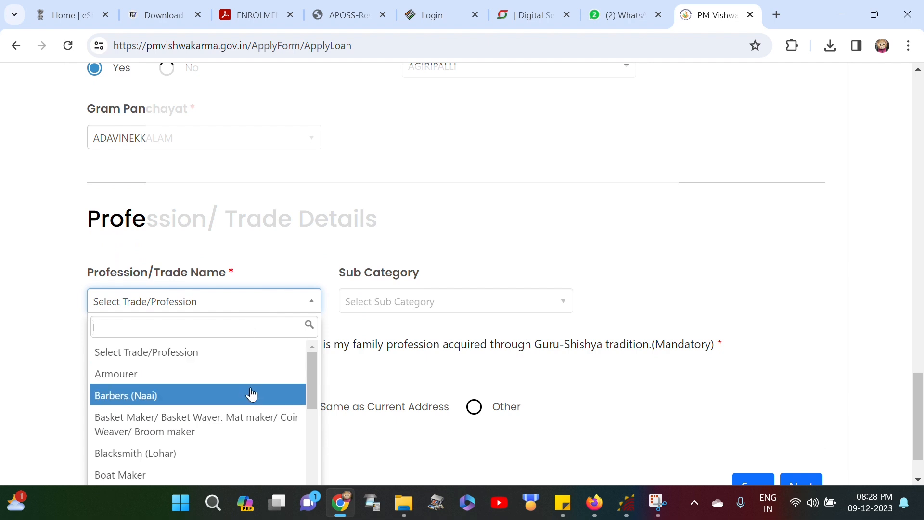
Step: Pick Tailor (Darzi) as trade, tick the Guru-Shishya declaration, and use Aadhaar address for business
scroll(263, 404, down, 2)
scroll(263, 404, down, 5)
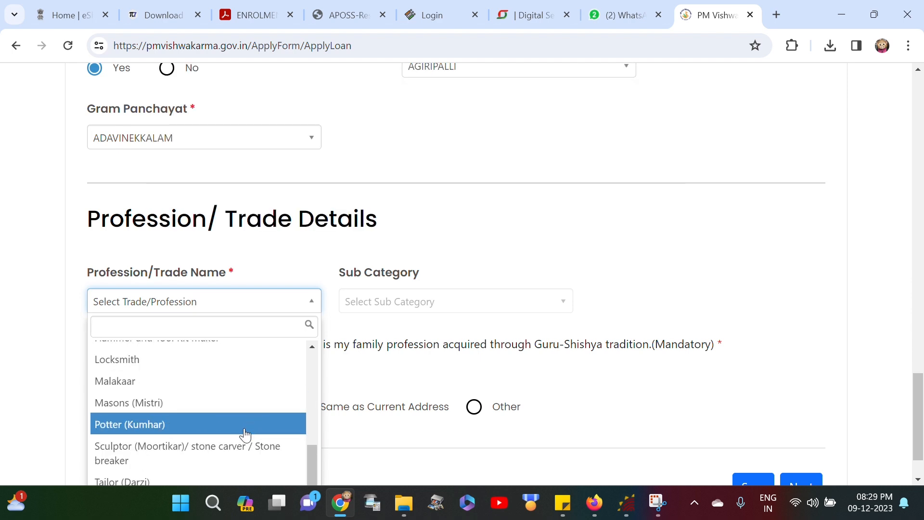
click(227, 480)
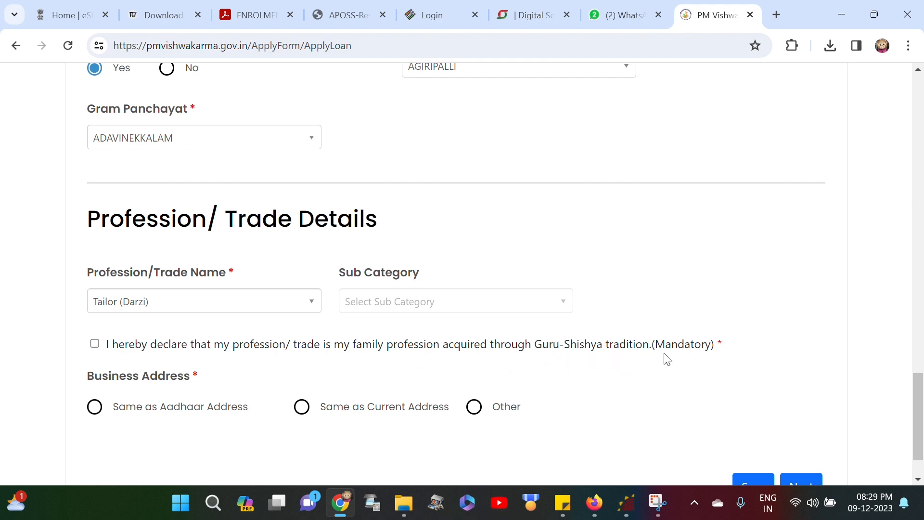
click(95, 345)
click(94, 406)
scroll(170, 417, down, 1)
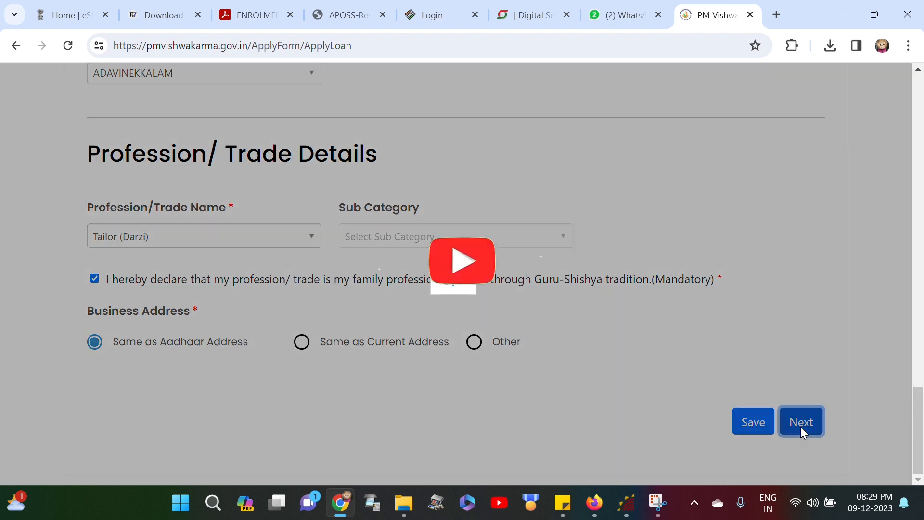
Step: On the next page, search 'UNION' in Name Of Bank and select Union Bank of India
click(800, 423)
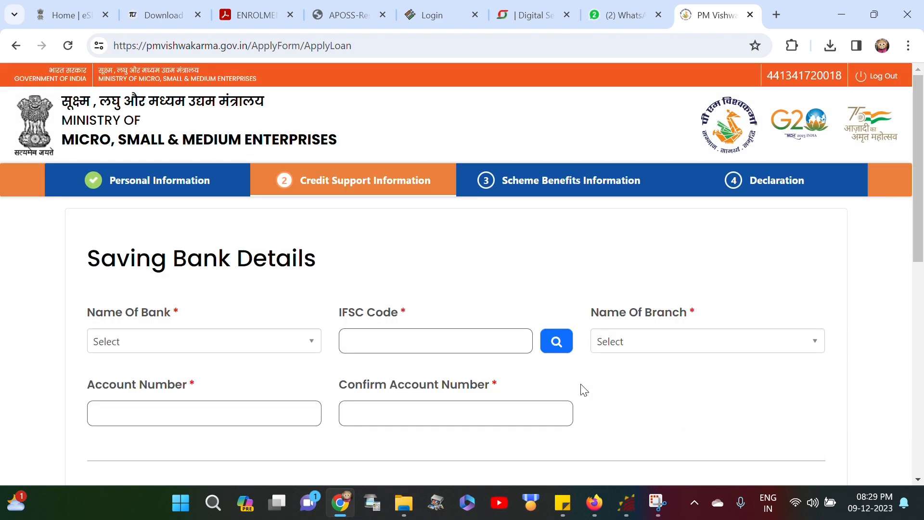
scroll(559, 404, down, 3)
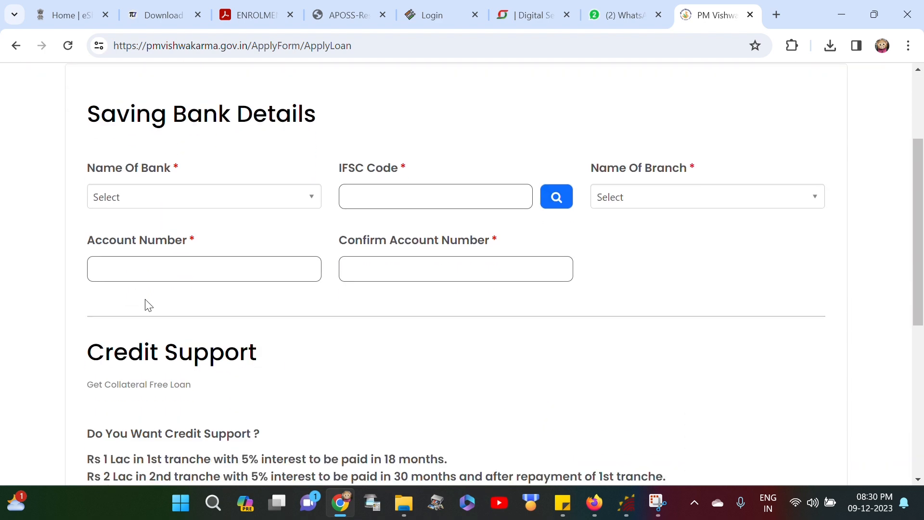
click(226, 199)
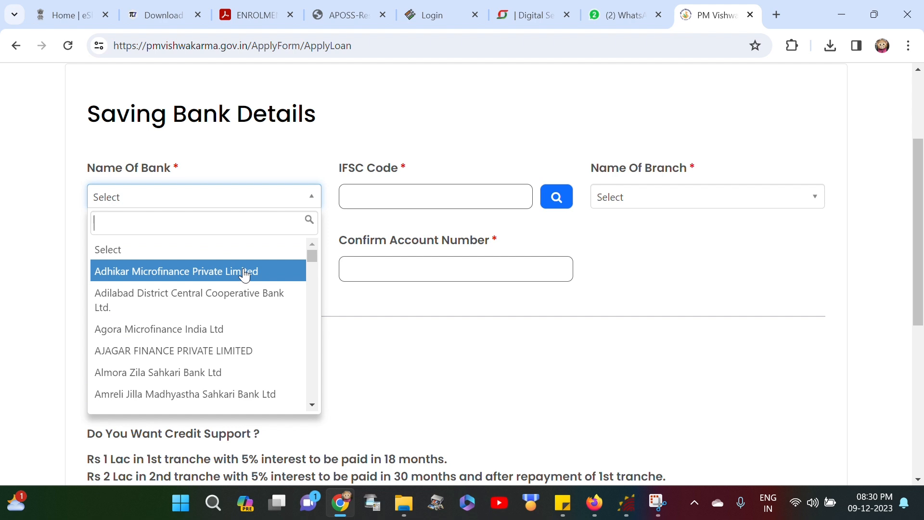
scroll(226, 346, down, 5)
scroll(223, 345, down, 3)
scroll(223, 344, up, 8)
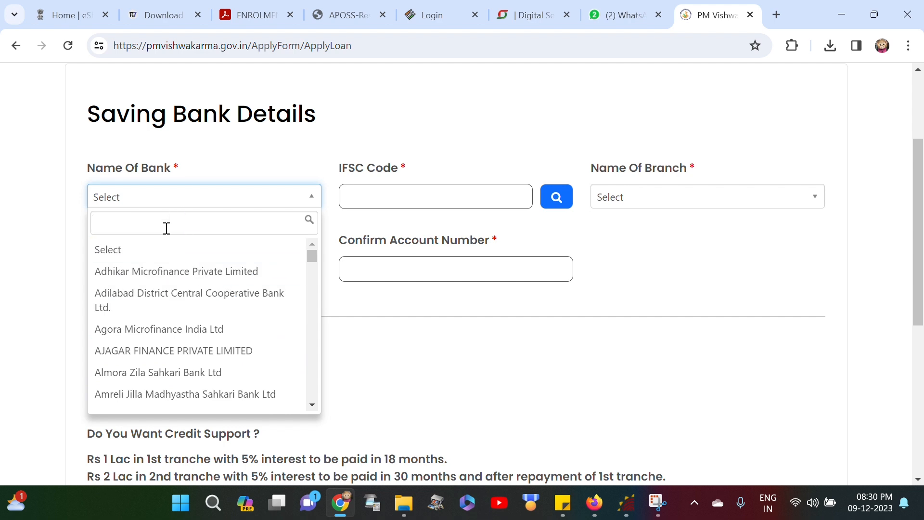
text(UNI)
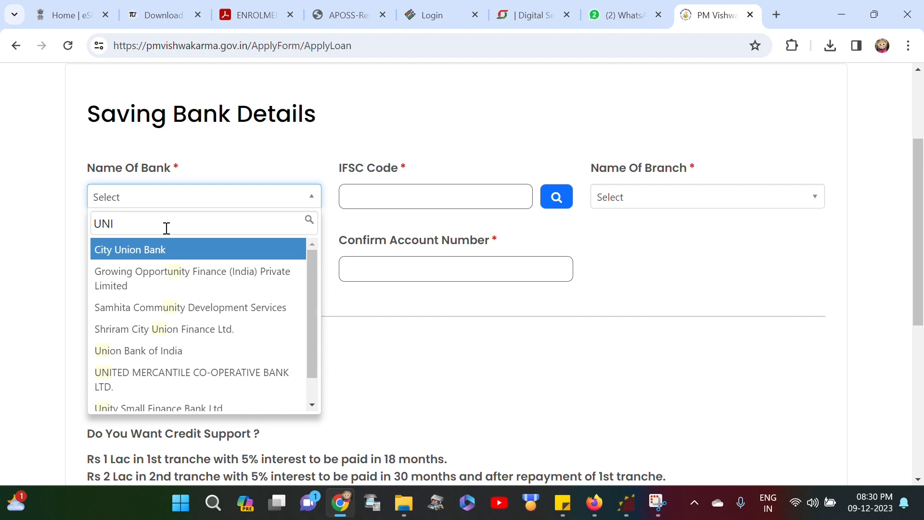
text(ON)
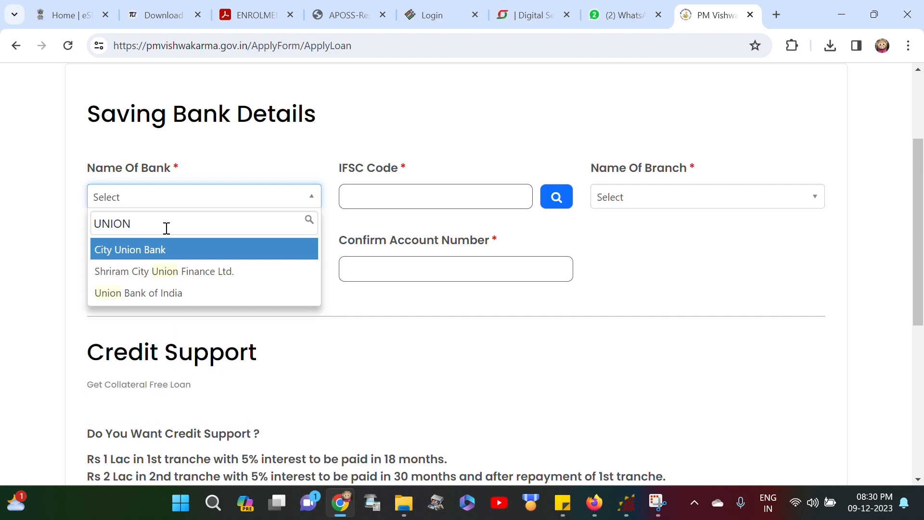
click(157, 289)
click(416, 197)
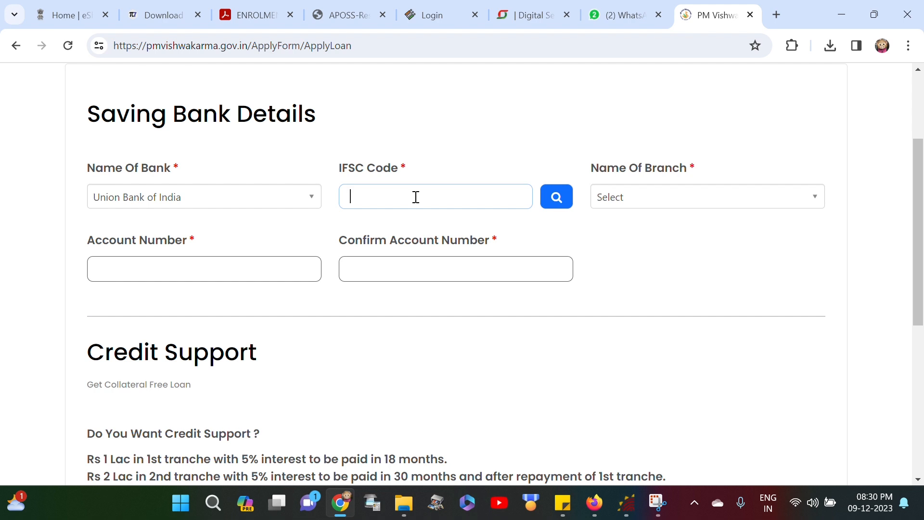
Step: Enter IFSC code UBIN0903485 and select the ADAVINEKKALAM branch
text(UBIN0903485)
scroll(474, 294, down, 1)
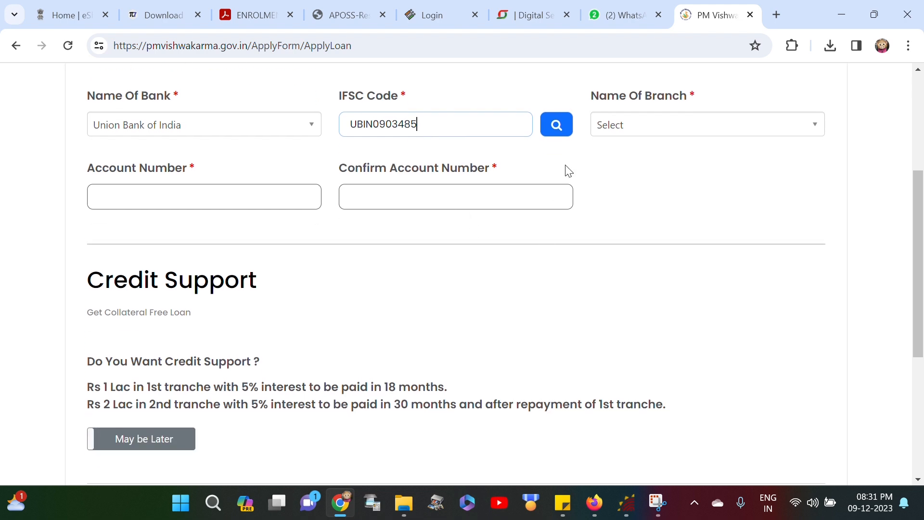
click(613, 126)
click(624, 129)
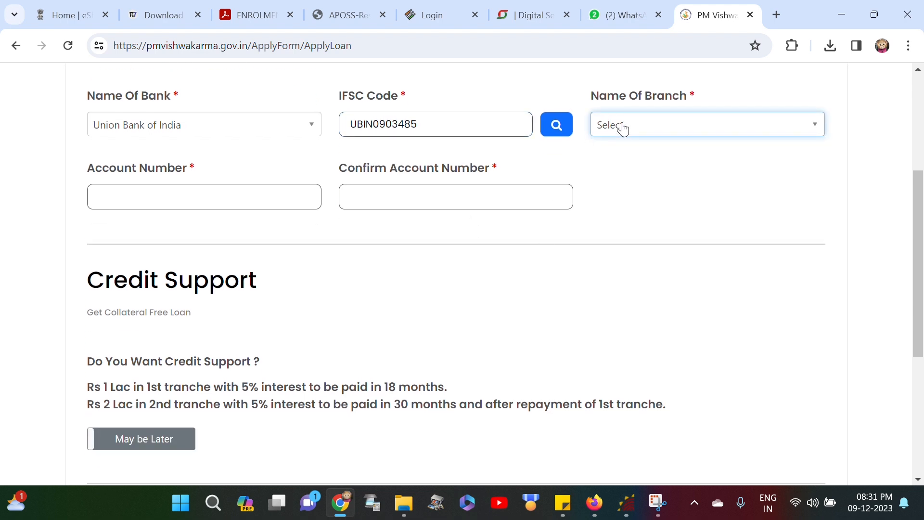
click(555, 131)
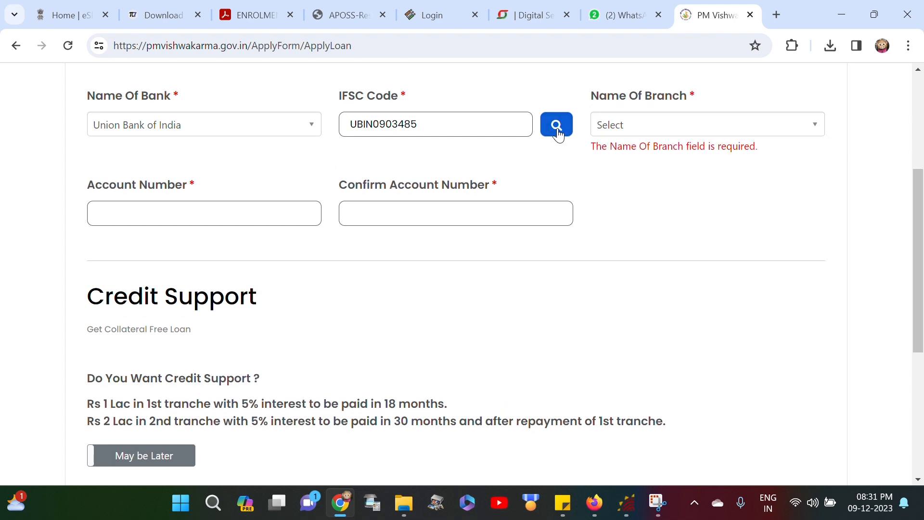
click(625, 125)
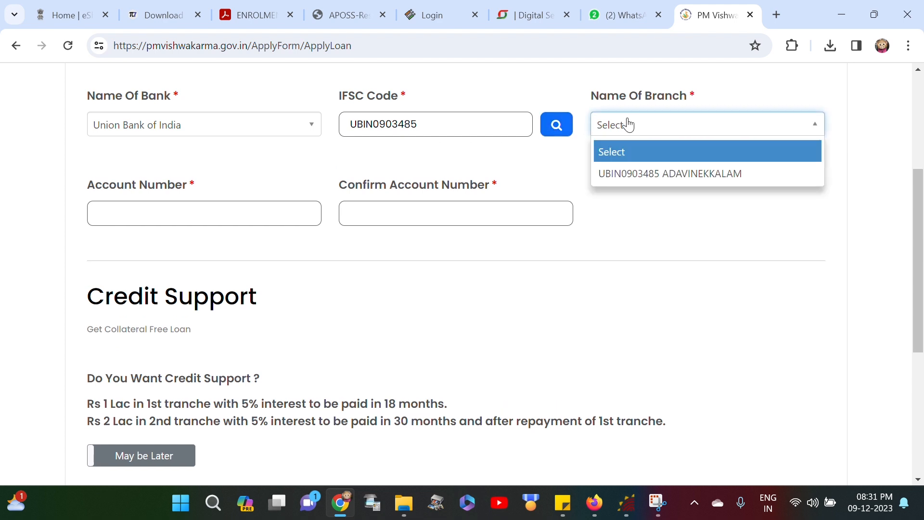
click(651, 183)
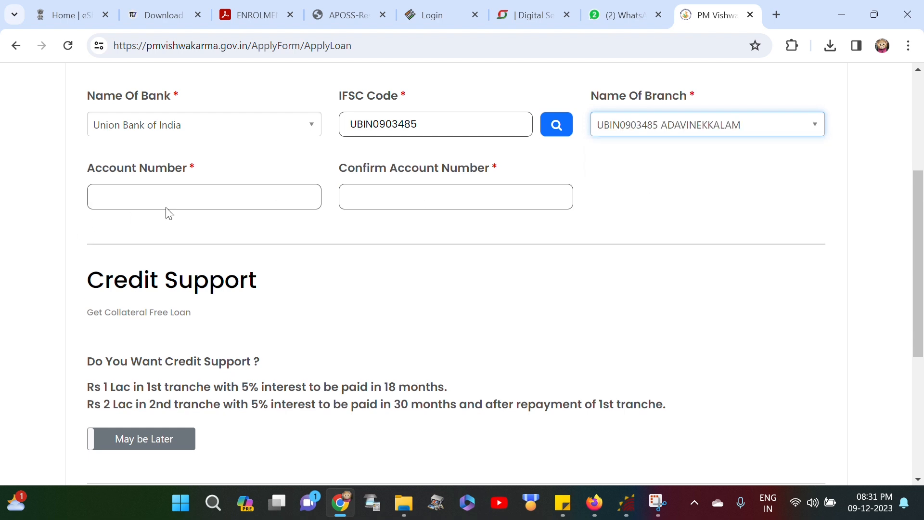
Step: Enter the savings bank account number in the Account Number field
click(177, 198)
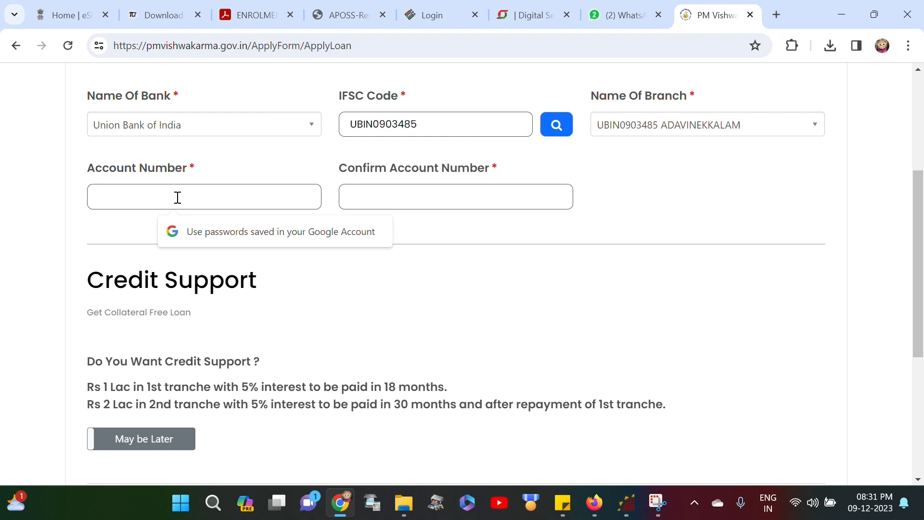
text(••••)
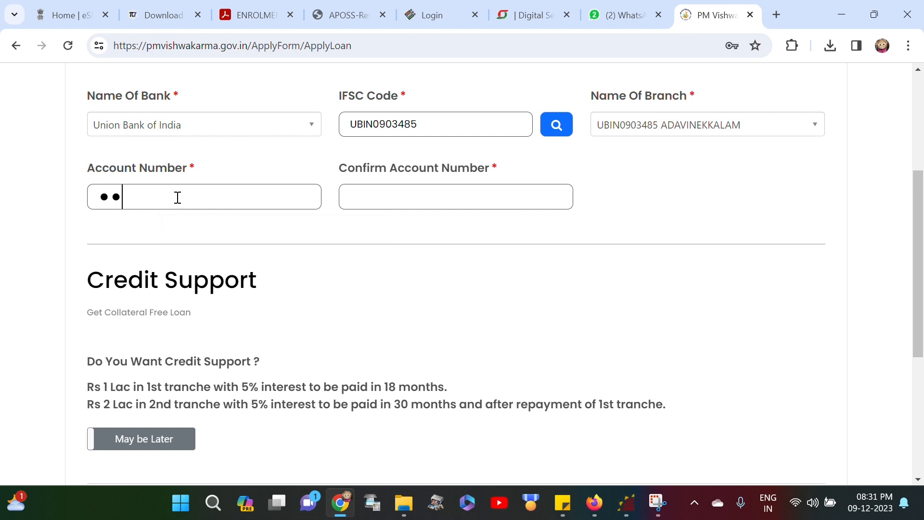
text(•••••••••)
key(BackSpace)
key(BackSpace)
key(BackSpace)
key(BackSpace)
key(BackSpace)
key(BackSpace)
key(BackSpace)
key(BackSpace)
key(BackSpace)
key(BackSpace)
key(BackSpace)
key(BackSpace)
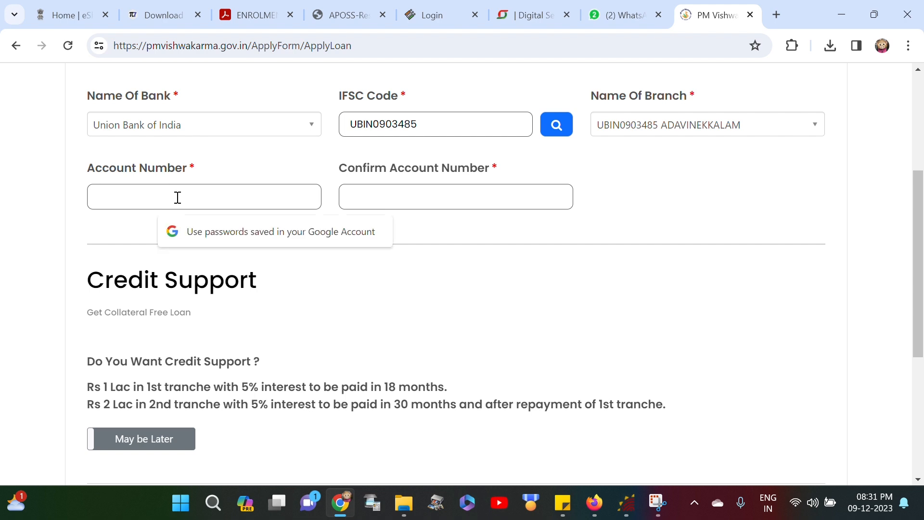
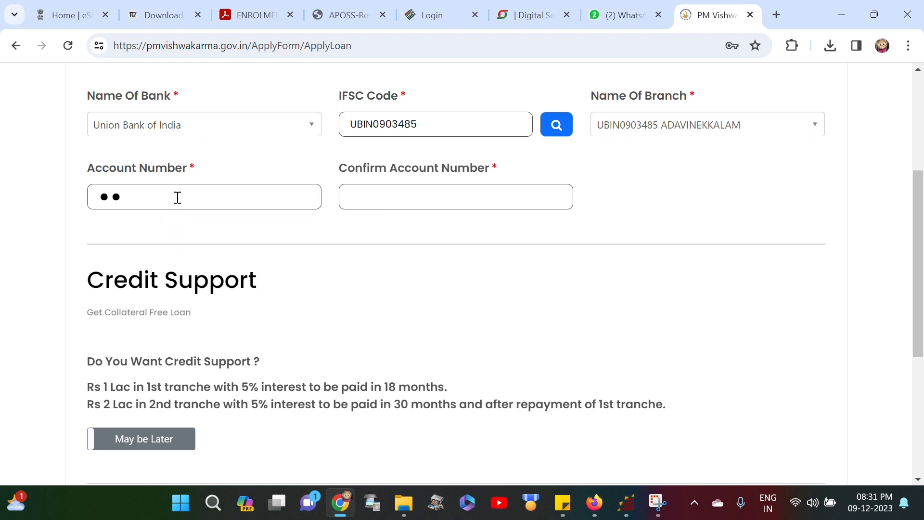
Step: Switch credit support to Yes and request 100000 as the 1st-tranche amount
scroll(177, 198, down, 3)
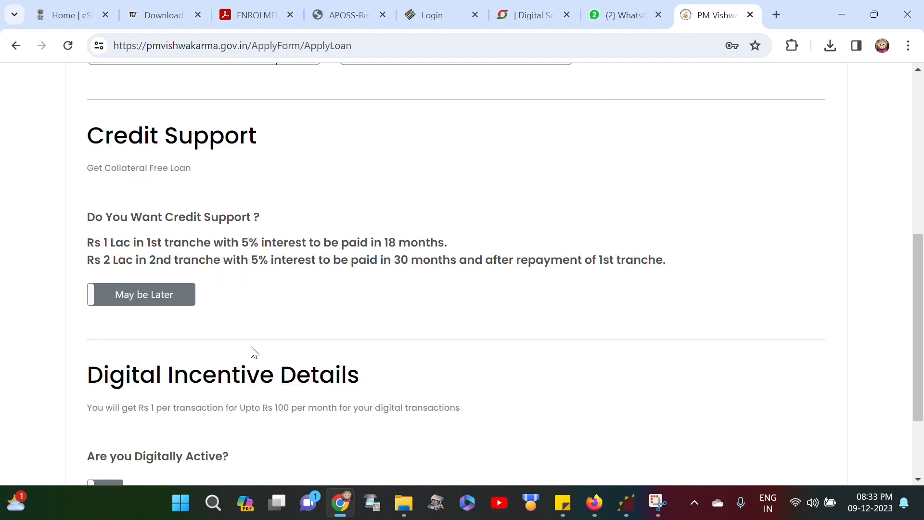
click(145, 303)
scroll(289, 326, down, 3)
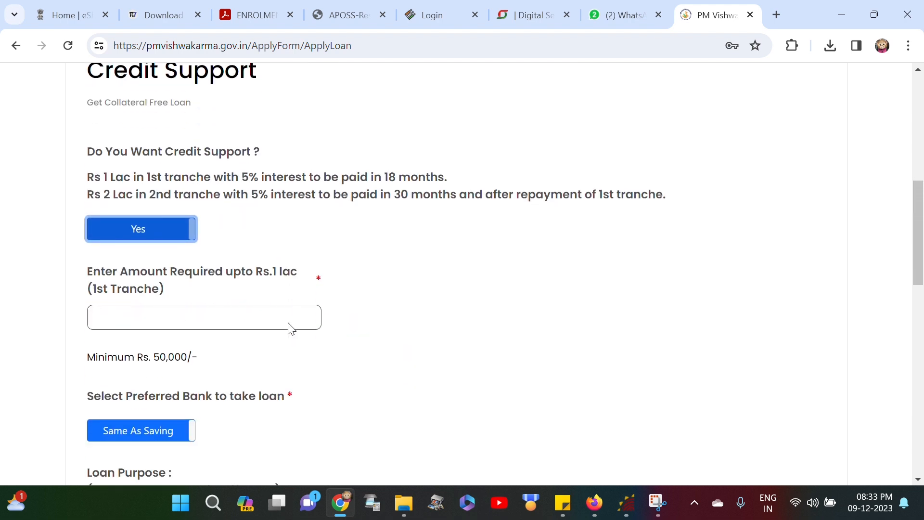
click(217, 243)
text(100000)
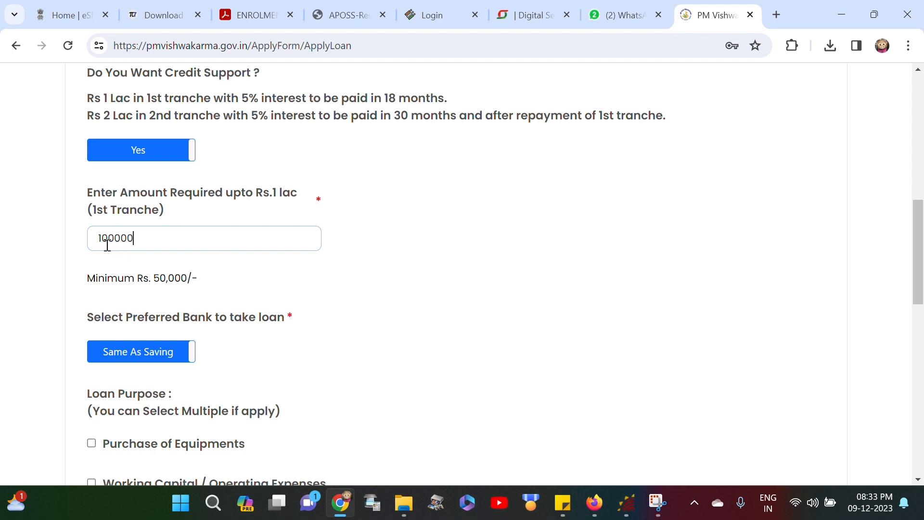
scroll(215, 282, down, 1)
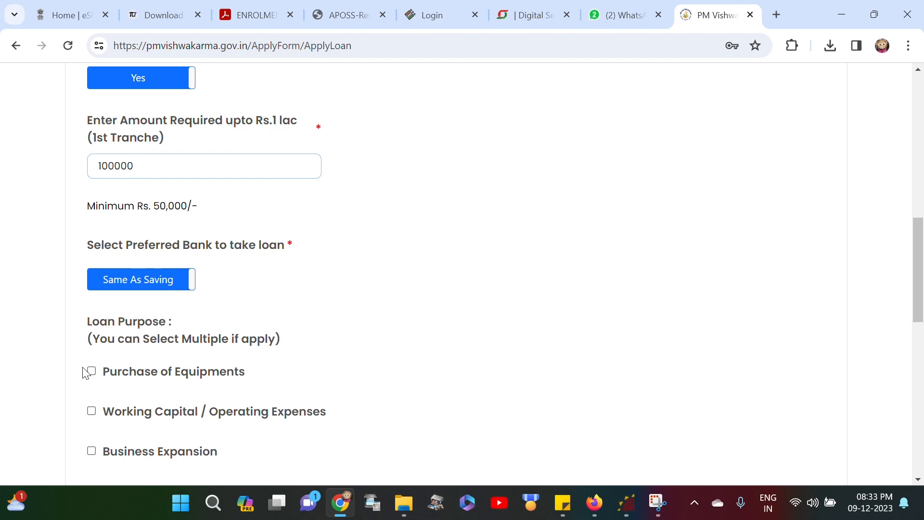
scroll(86, 373, down, 5)
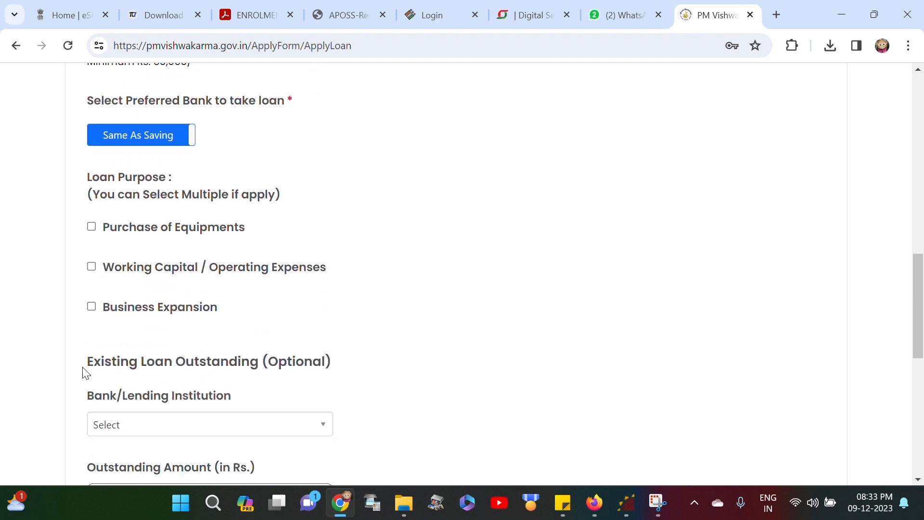
scroll(85, 373, up, 7)
scroll(85, 373, down, 1)
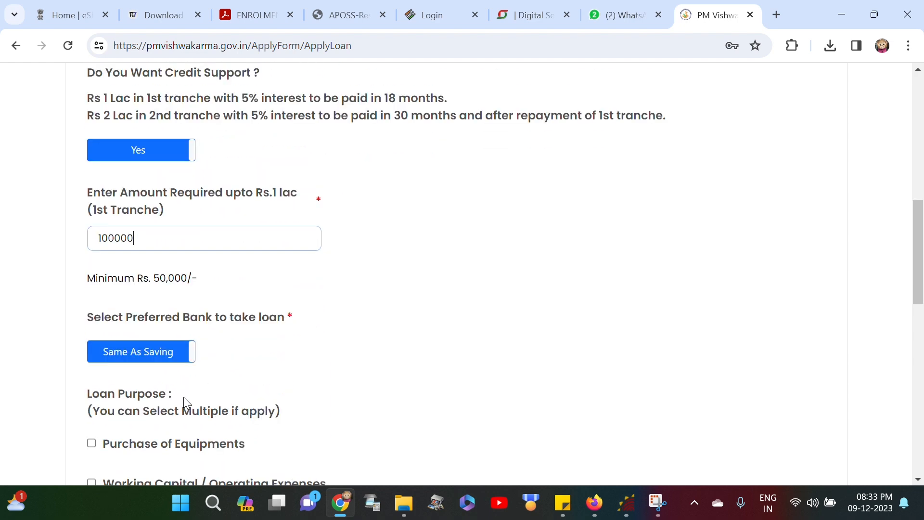
scroll(183, 396, down, 1)
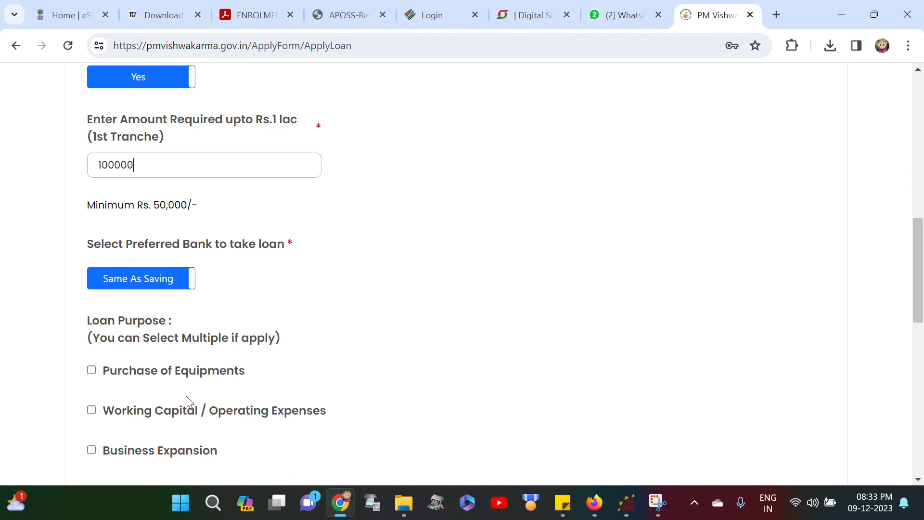
scroll(186, 395, down, 1)
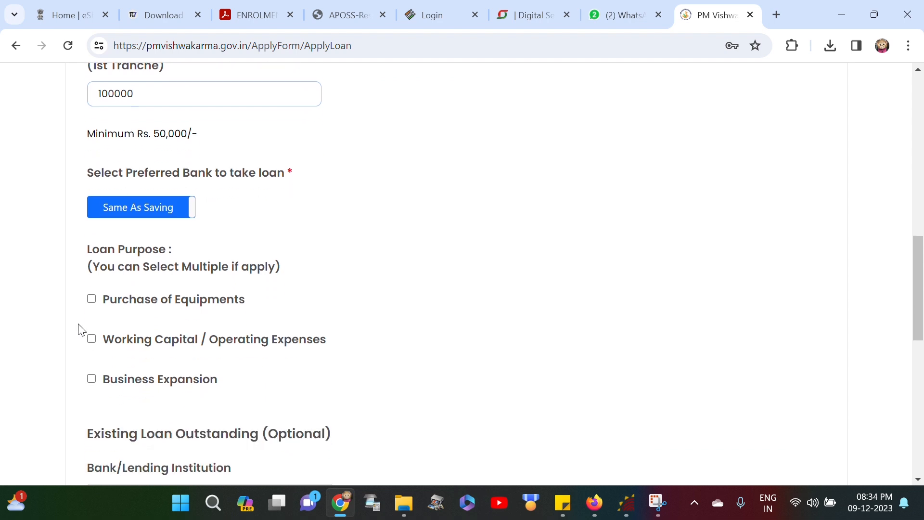
Step: Tick Purchase of Equipments and Business Expansion as loan purposes
click(94, 302)
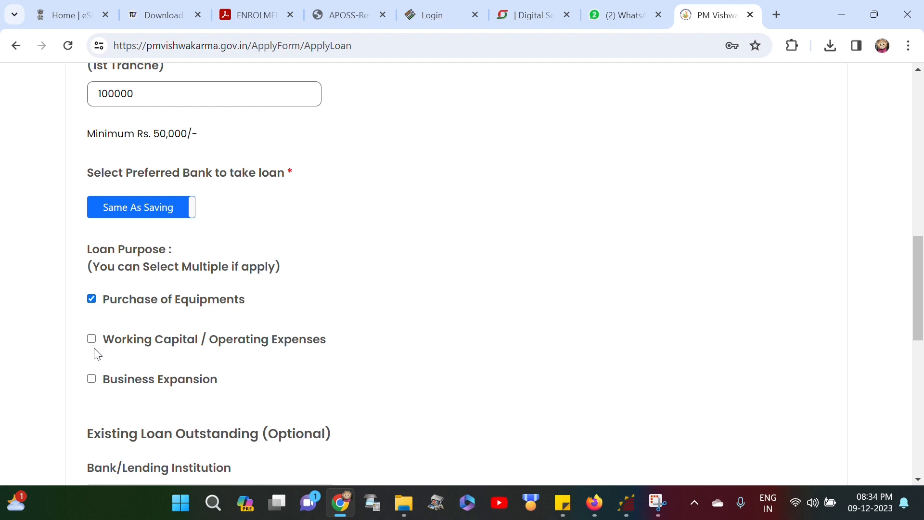
click(92, 381)
scroll(116, 431, down, 3)
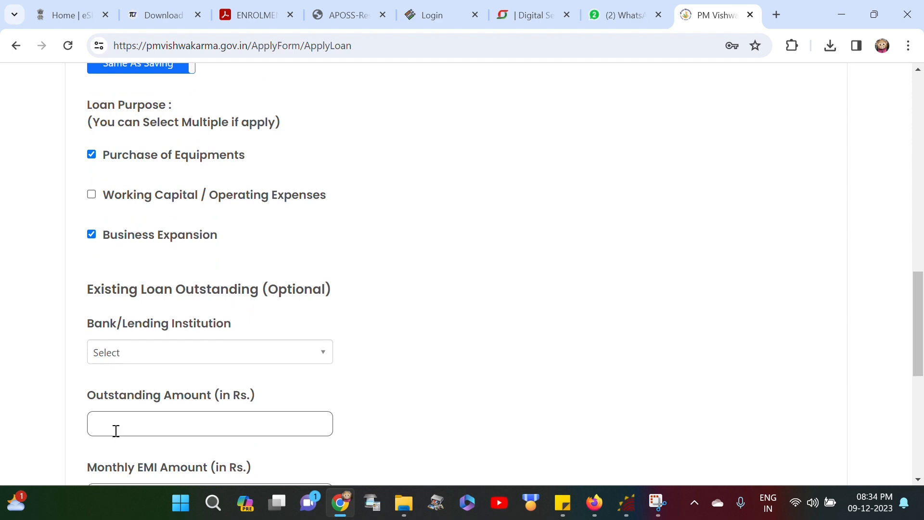
Step: Leave the Bank/Lending Institution for existing loans unselected
click(128, 356)
scroll(142, 385, down, 1)
scroll(146, 397, down, 10)
scroll(154, 421, down, 15)
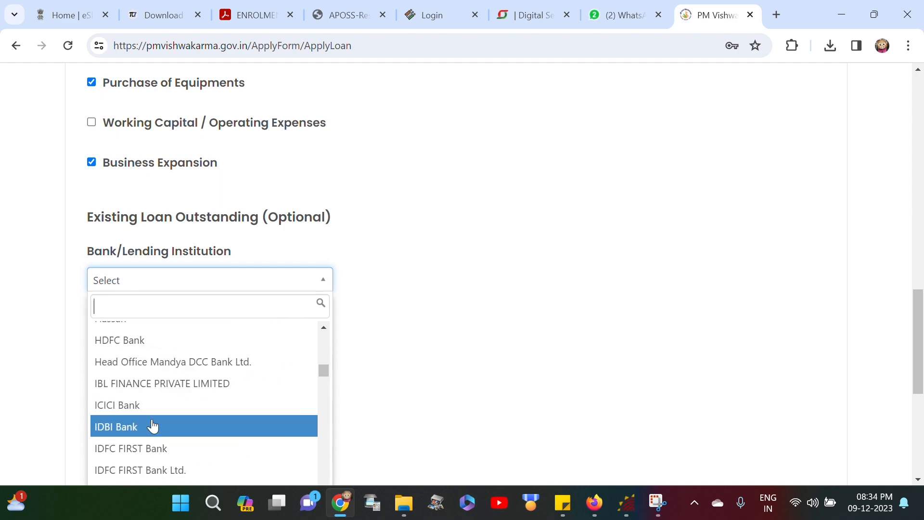
scroll(154, 426, down, 15)
scroll(153, 426, down, 15)
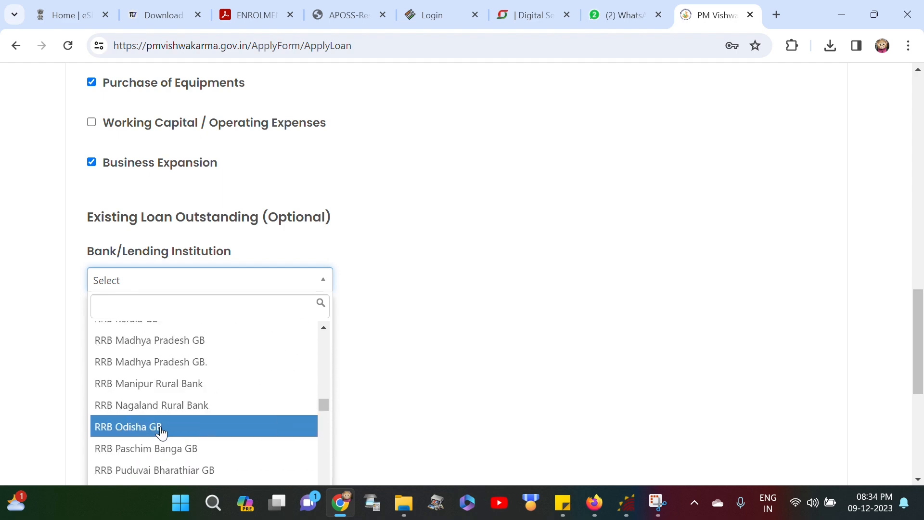
scroll(161, 431, up, 3)
click(574, 295)
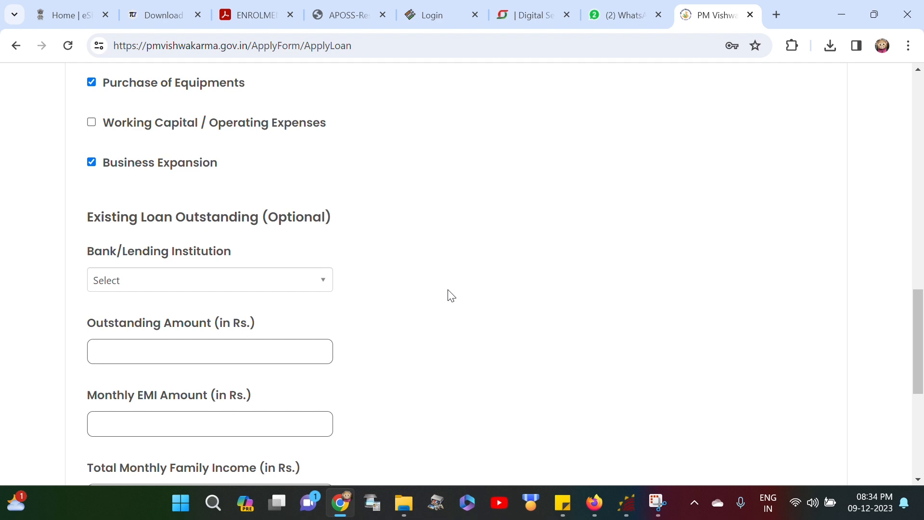
scroll(382, 299, down, 5)
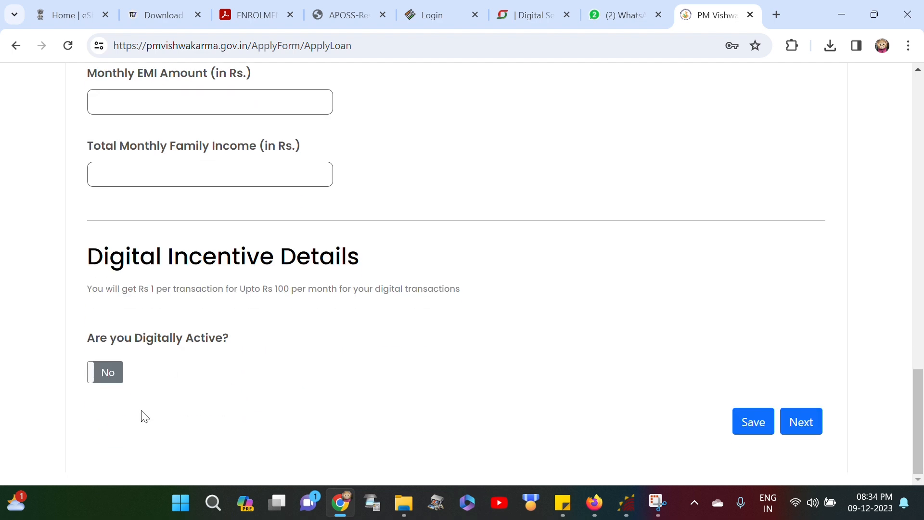
Step: Save the credit details and proceed to Marketing Support
click(799, 423)
scroll(621, 435, down, 5)
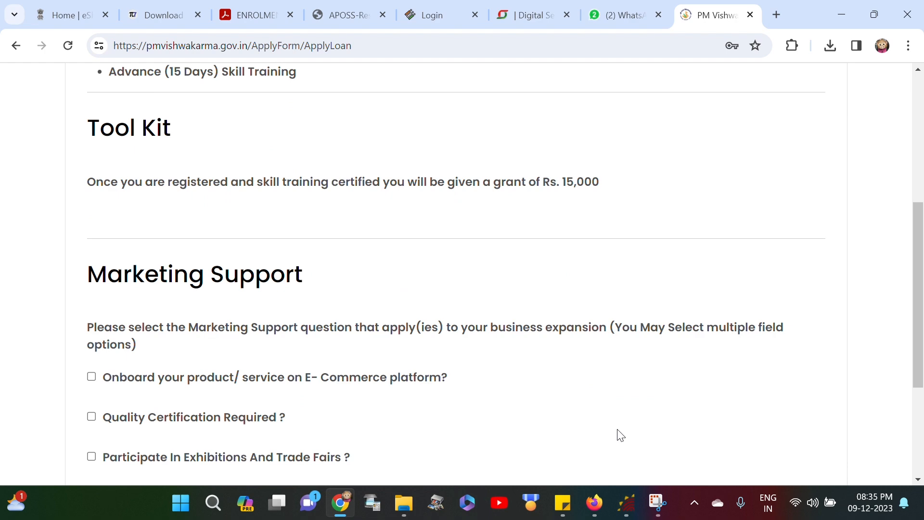
scroll(620, 435, down, 3)
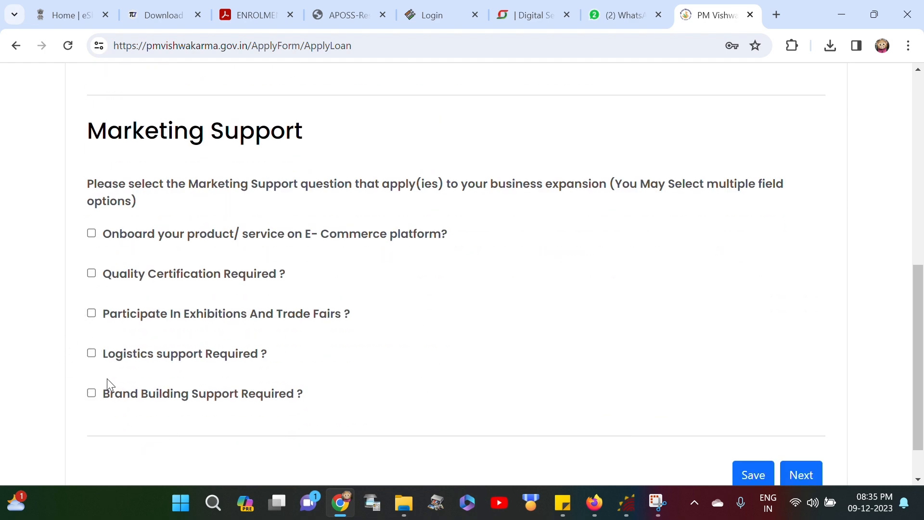
Step: Tick Quality Certification Required and continue to the Declaration page
click(90, 274)
scroll(425, 387, down, 1)
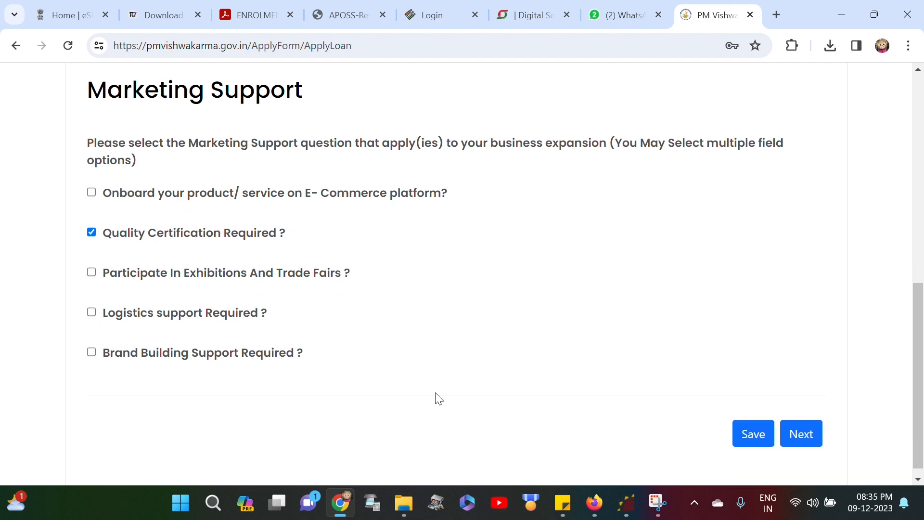
click(798, 428)
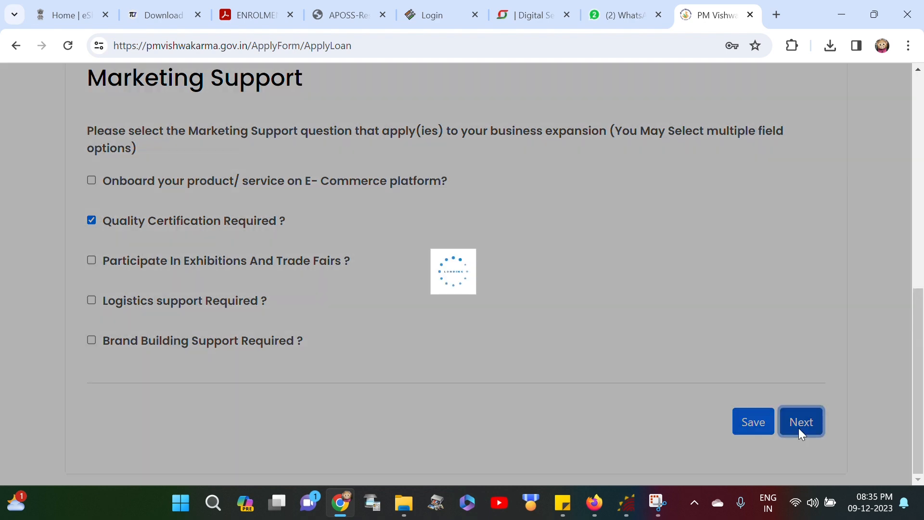
scroll(731, 430, down, 4)
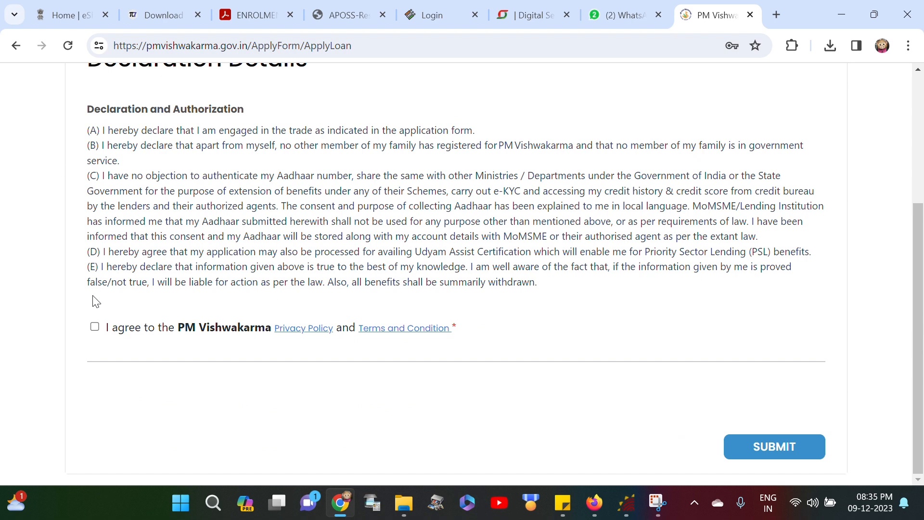
Step: Agree to the privacy policy and terms, submit the application, and confirm with DONE
click(95, 325)
click(792, 448)
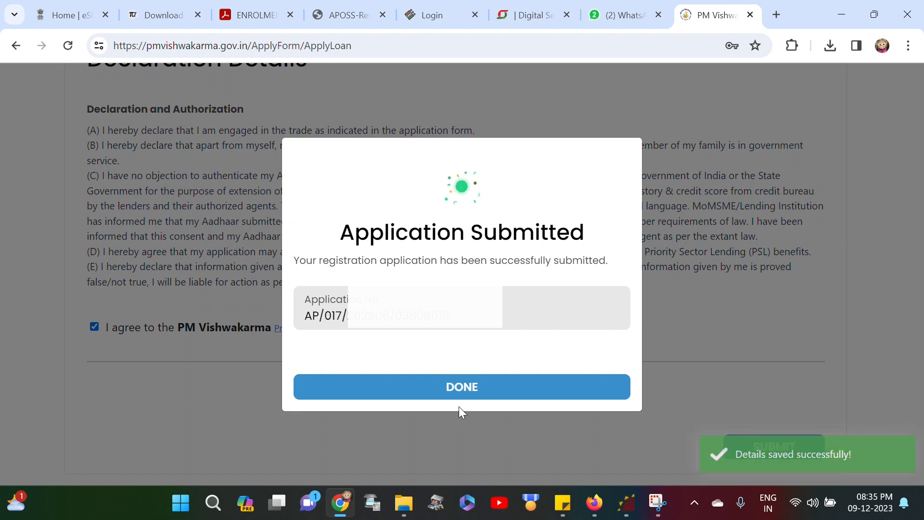
click(459, 388)
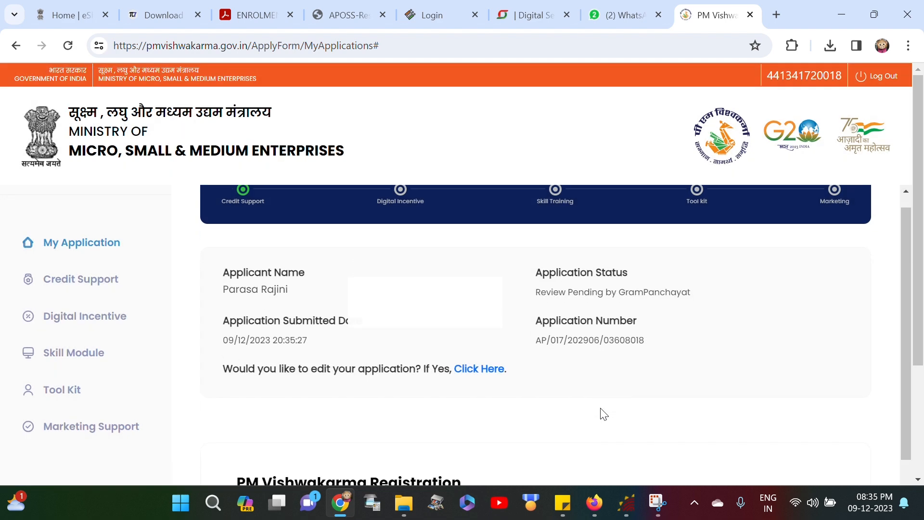
Step: Download the submitted application as a PDF from My Application
scroll(603, 414, down, 3)
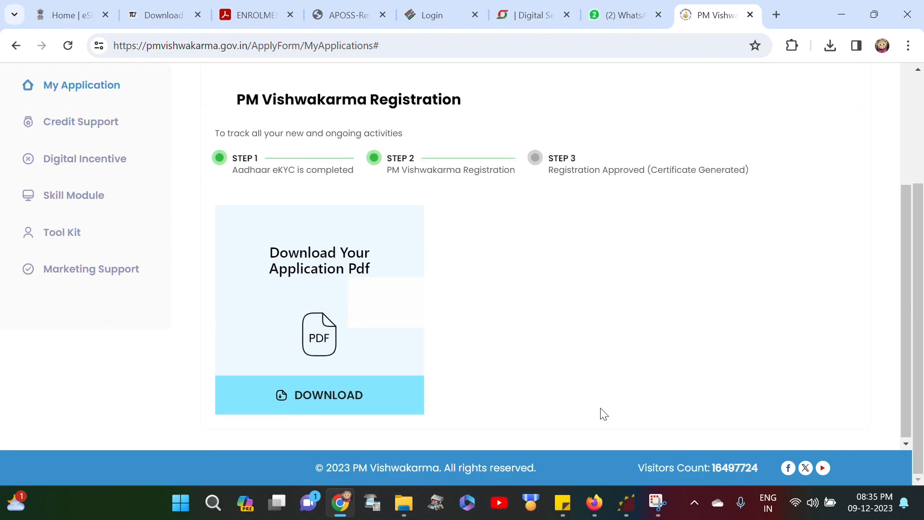
scroll(601, 413, up, 4)
scroll(494, 429, down, 4)
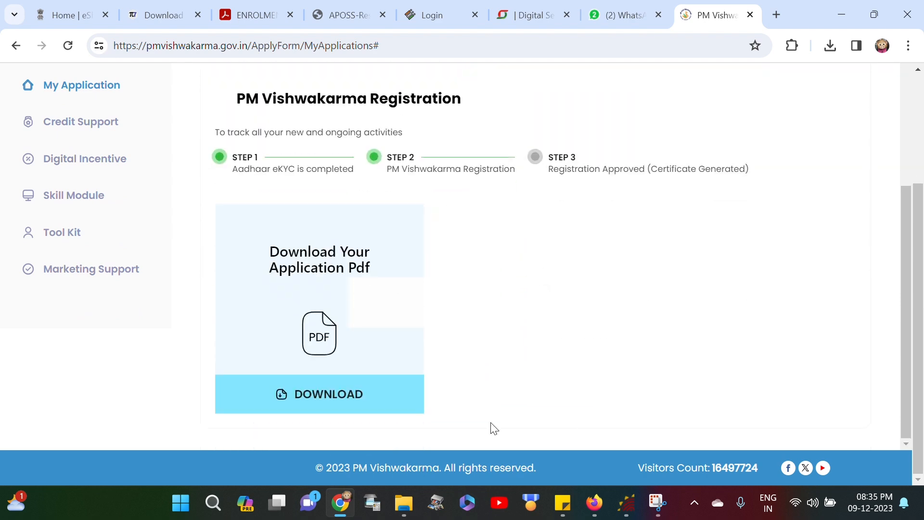
click(353, 405)
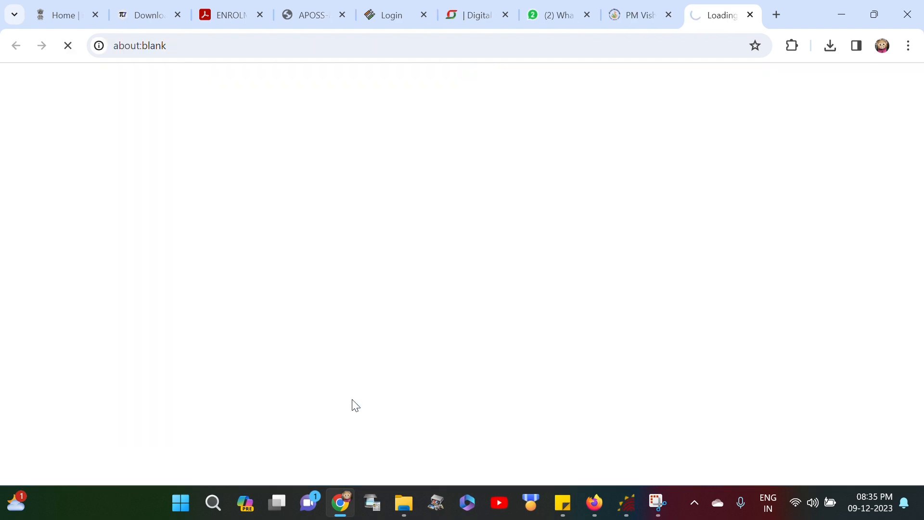